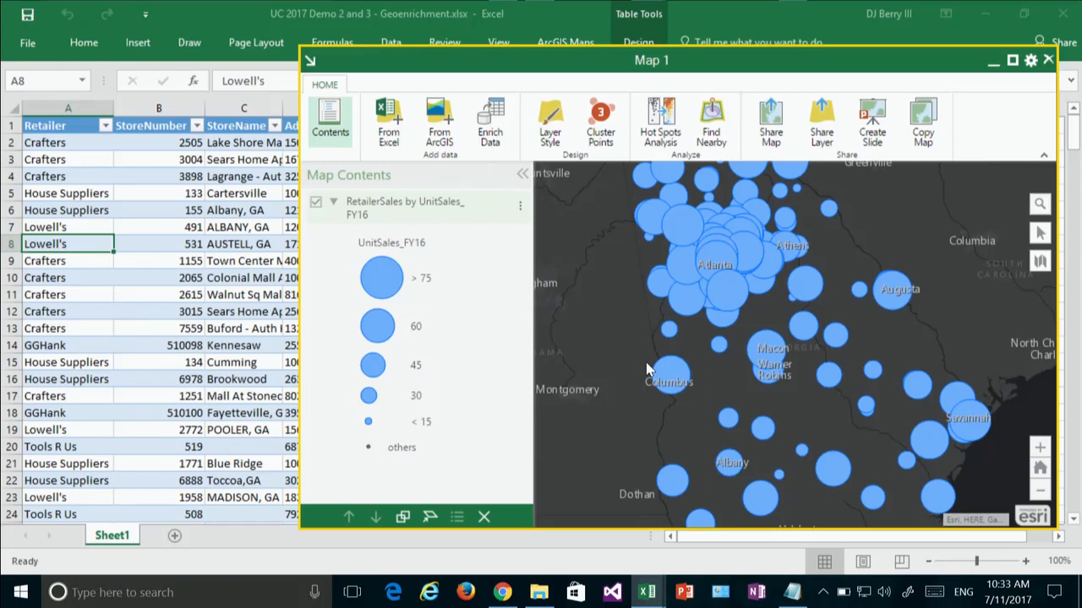
Start enriching the RetailerSales layer with United States data and search the variables for "major appliances"
{"action": "mouse_move", "coordinate": [637, 286]}
{"action": "left_mouse_down"}
{"action": "mouse_move", "coordinate": [620, 254]}
{"action": "mouse_move", "coordinate": [626, 288]}
{"action": "left_mouse_up"}
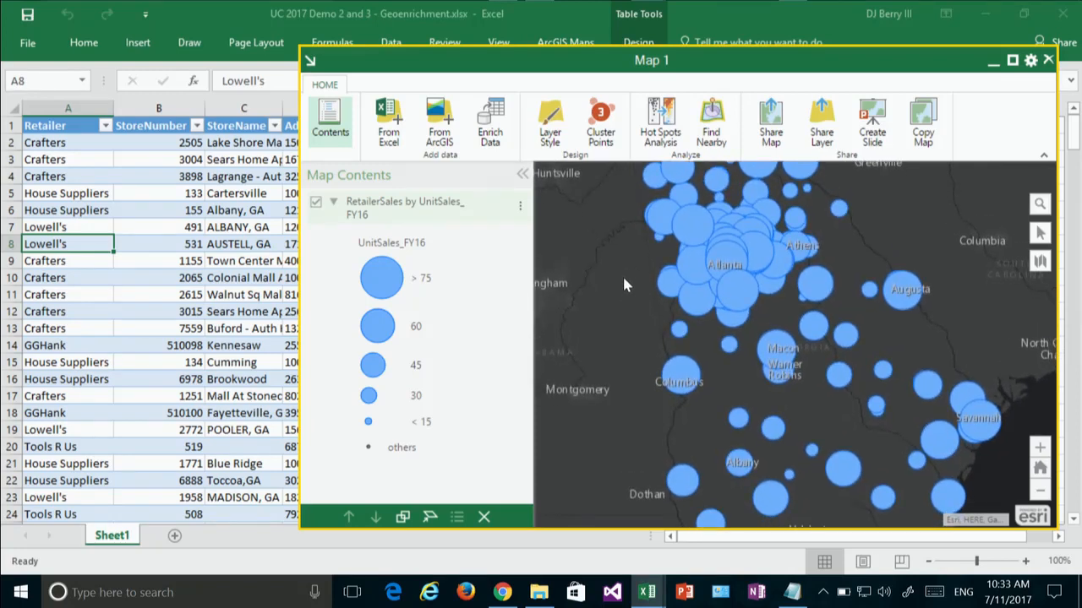
{"action": "left_click_drag", "start_coordinate": [594, 60], "coordinate": [528, 80]}
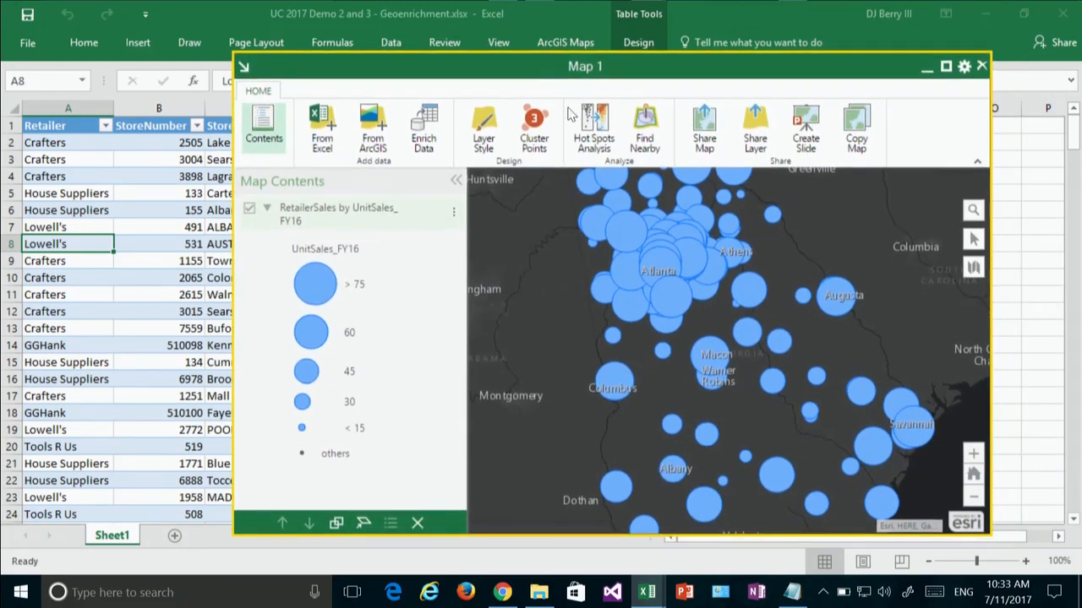
{"action": "left_click", "coordinate": [425, 127]}
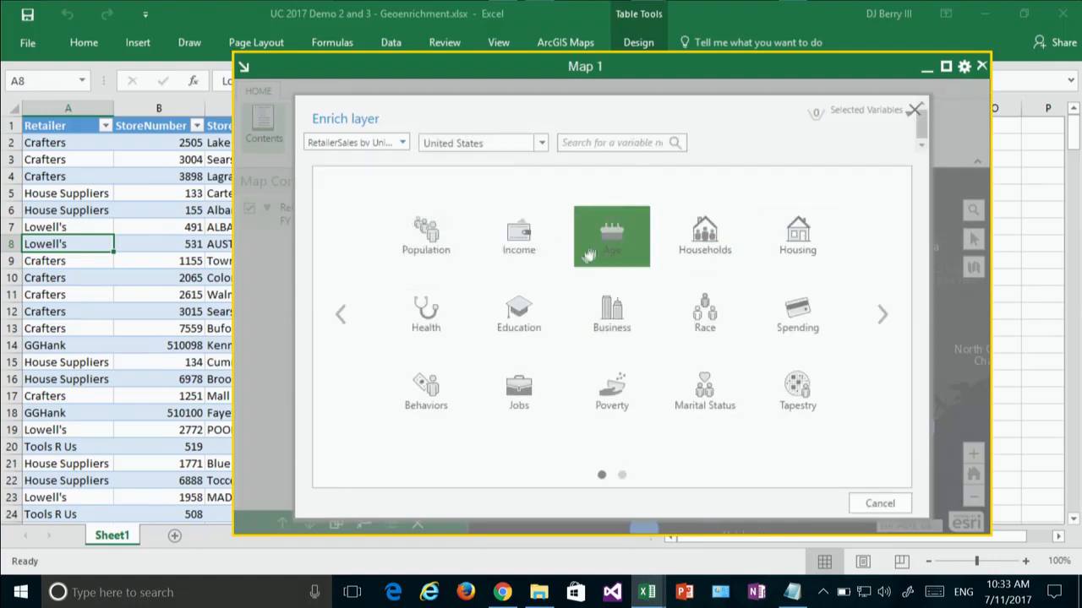
{"action": "left_click", "coordinate": [884, 316]}
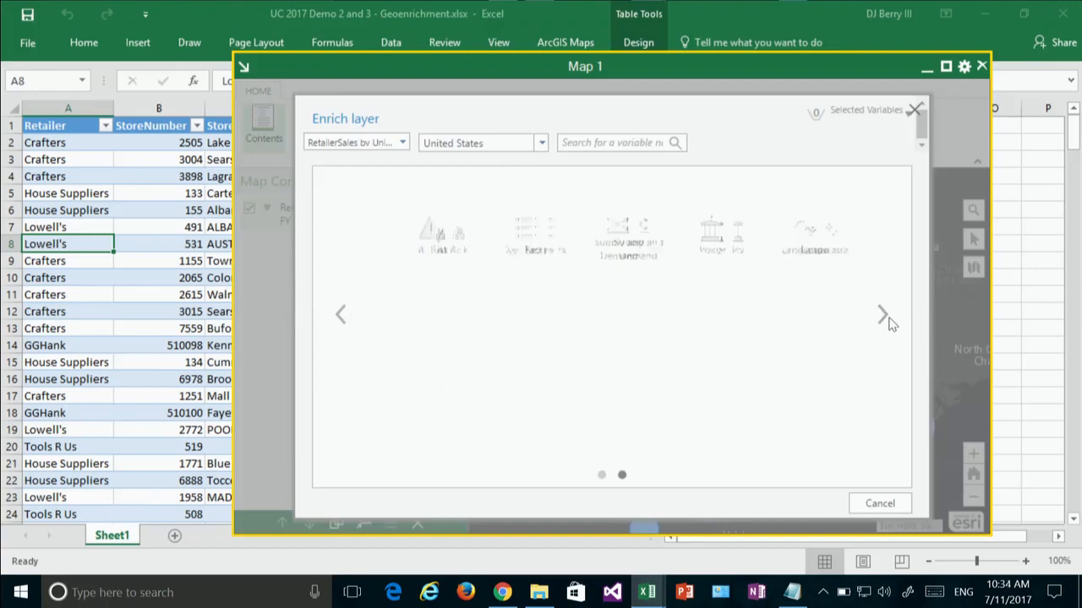
{"action": "left_click", "coordinate": [595, 145]}
{"action": "type", "text": "major "}
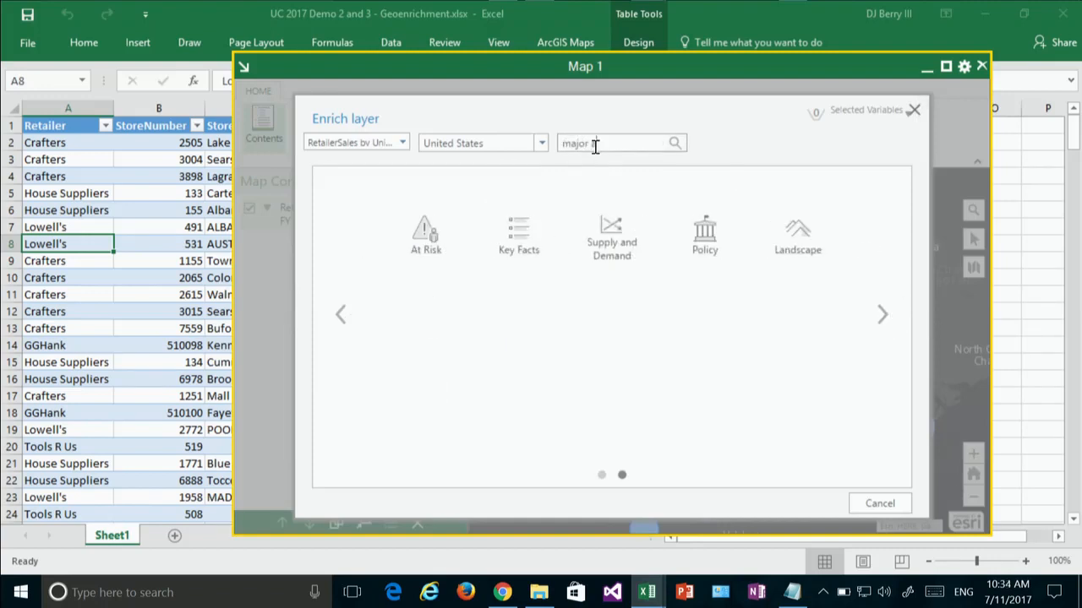
{"action": "type", "text": "appliances"}
{"action": "key", "text": "Return"}
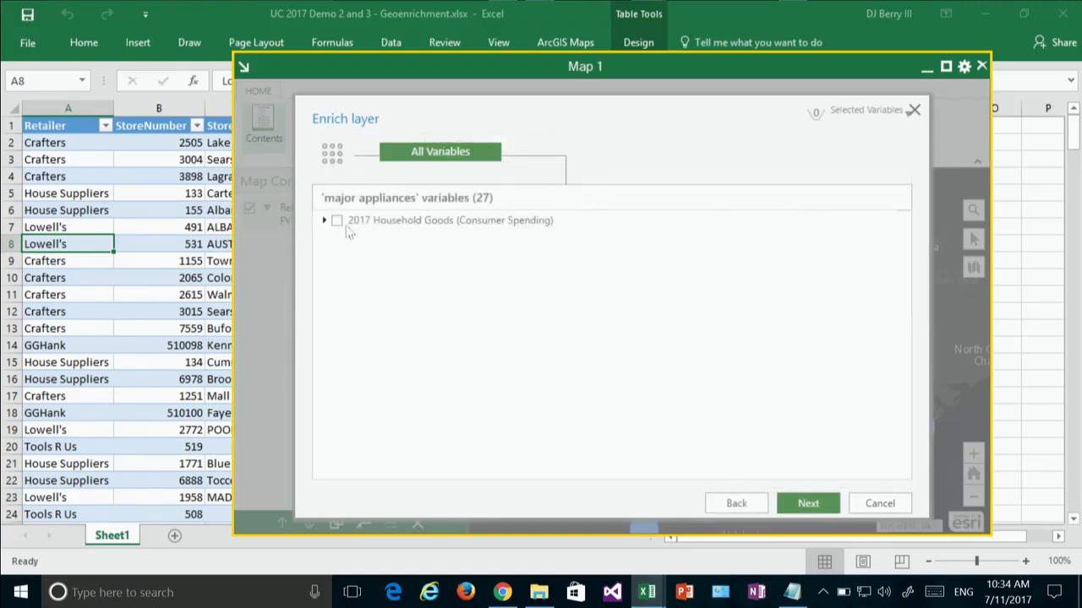
Enrich the layer with 2017 Major Appliances: Average for a 1 mile circle around locations, stored in a new column
{"action": "left_click", "coordinate": [325, 221]}
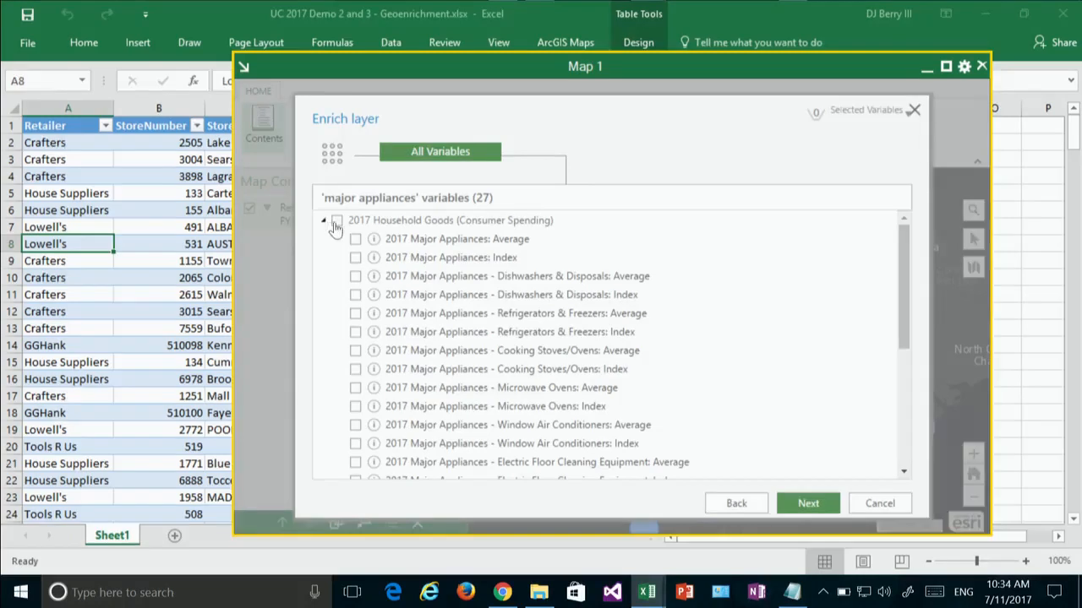
{"action": "left_click", "coordinate": [355, 240]}
{"action": "left_click", "coordinate": [807, 503]}
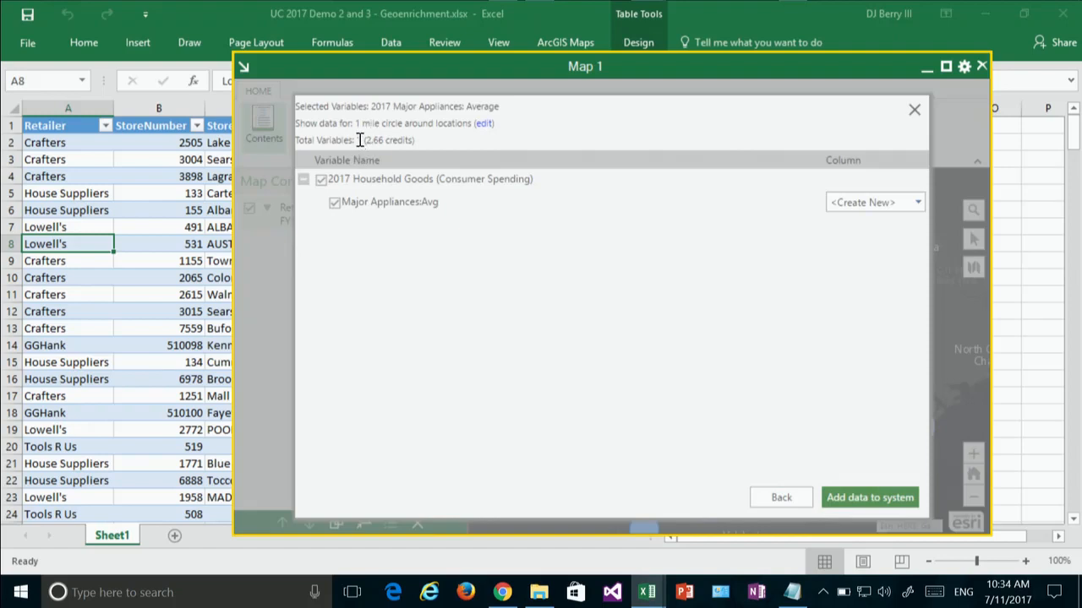
{"action": "left_click_drag", "start_coordinate": [775, 78], "coordinate": [703, 180]}
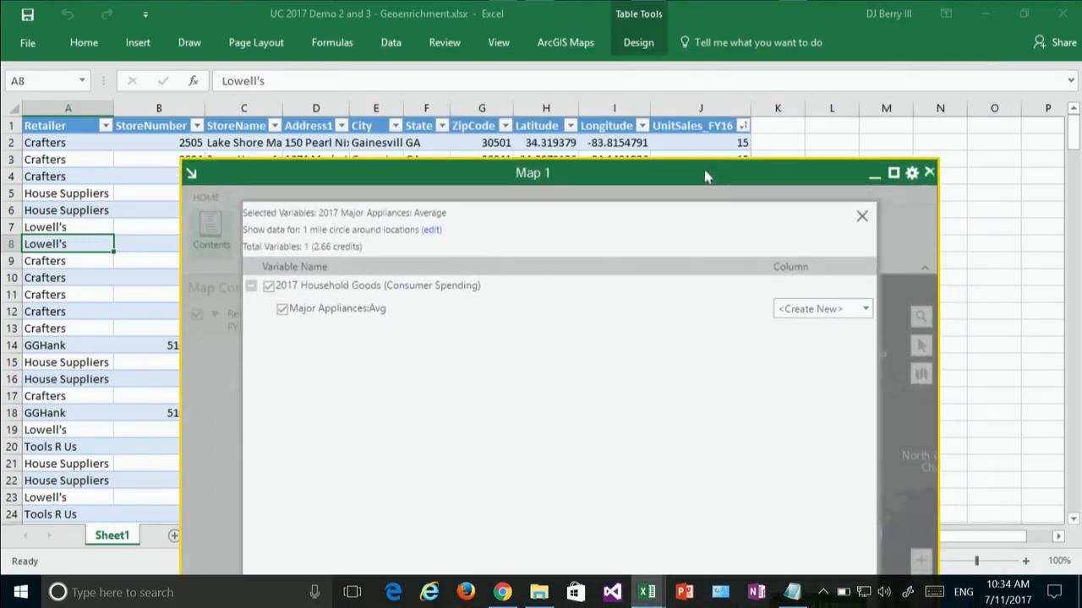
{"action": "left_click_drag", "start_coordinate": [766, 127], "coordinate": [727, 84]}
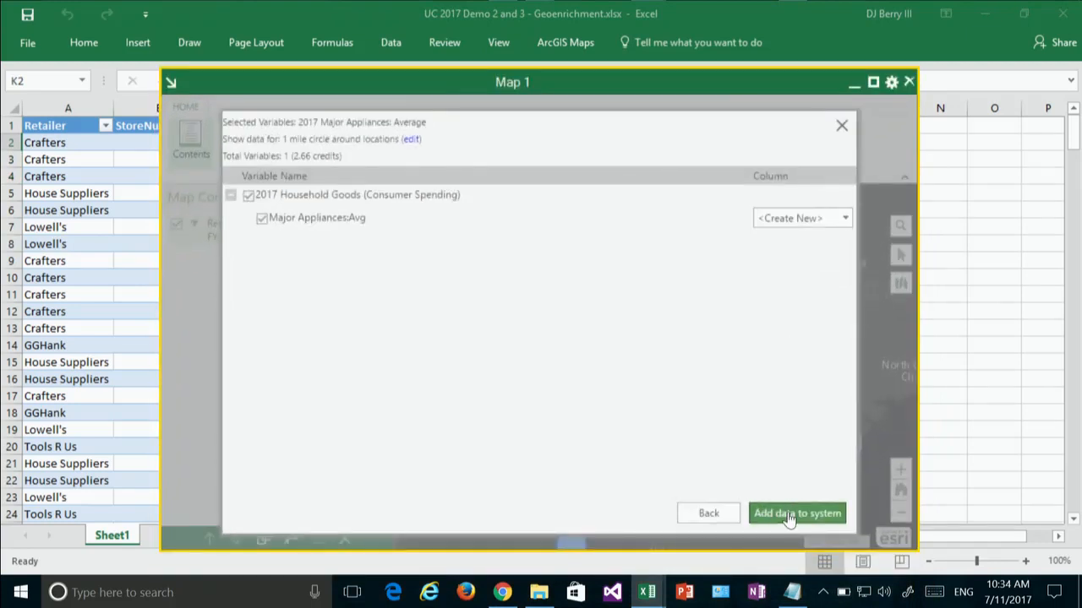
{"action": "left_click", "coordinate": [788, 514]}
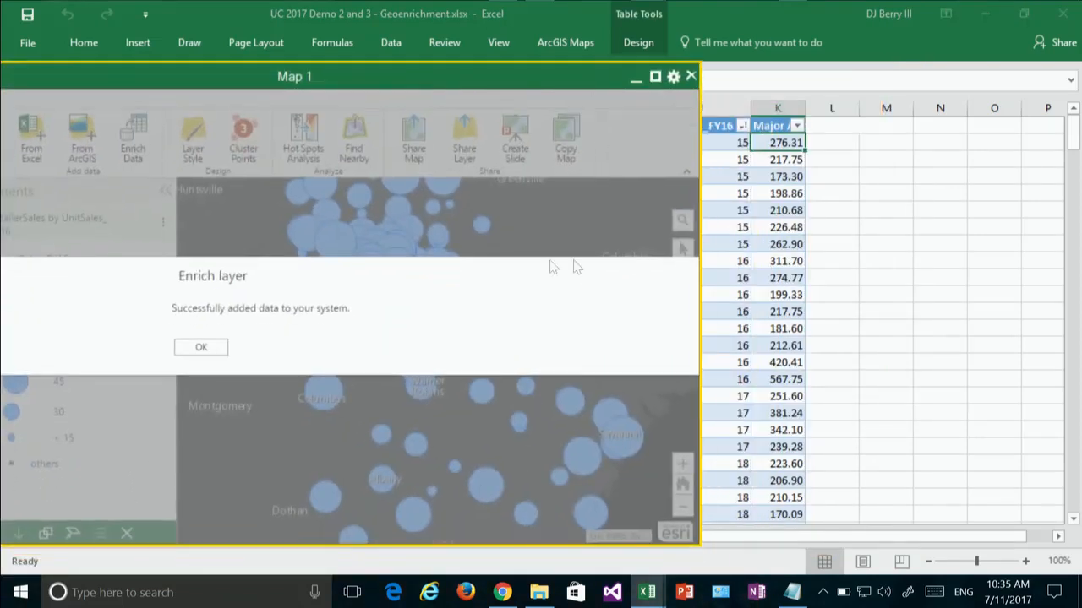
{"action": "left_click", "coordinate": [200, 347]}
Examine the enriched major appliances values in column K, from K4 to K15, and bring the map window fully back into view
{"action": "left_click_drag", "start_coordinate": [786, 159], "coordinate": [786, 193]}
{"action": "left_click_drag", "start_coordinate": [792, 245], "coordinate": [786, 361]}
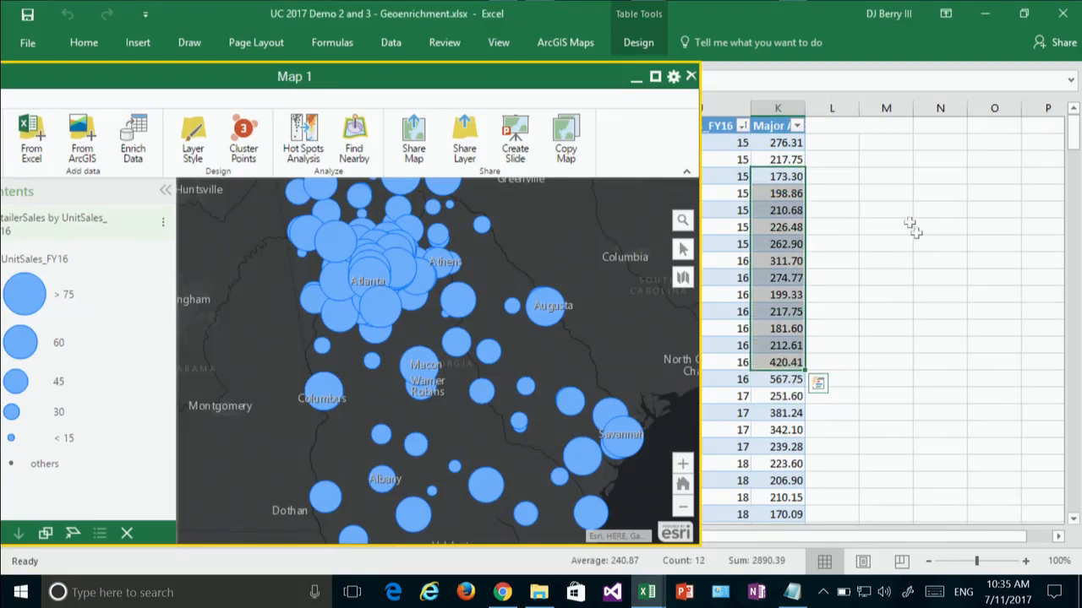
{"action": "left_click_drag", "start_coordinate": [512, 85], "coordinate": [844, 71]}
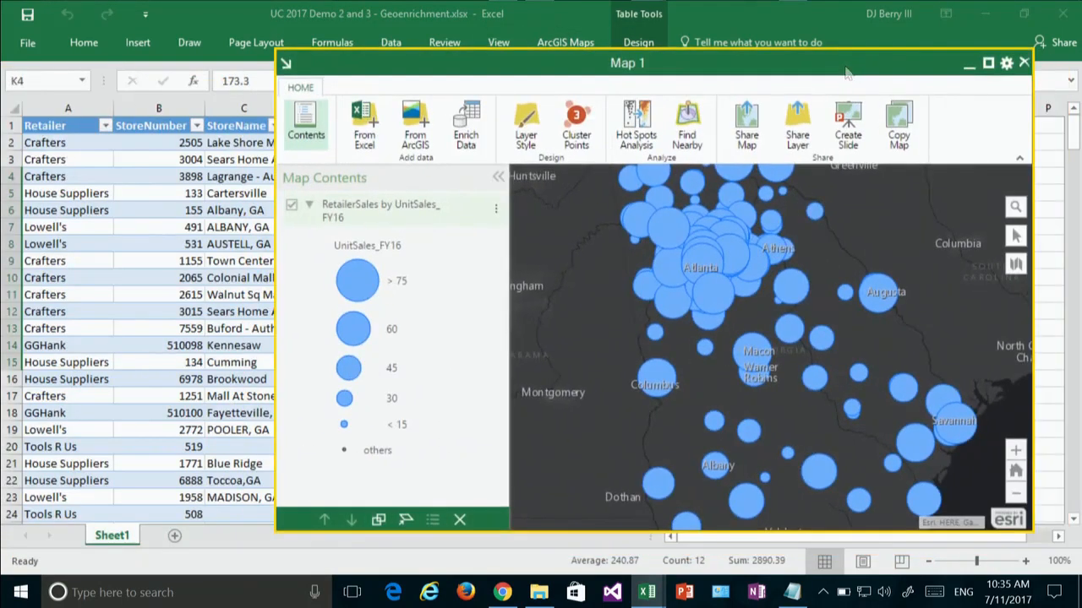
Duplicate the RetailerSales by UnitSales_FY16 layer and style the copy by the Major Appliances:Avg attribute, sized by counts and amounts
{"action": "left_click", "coordinate": [310, 207]}
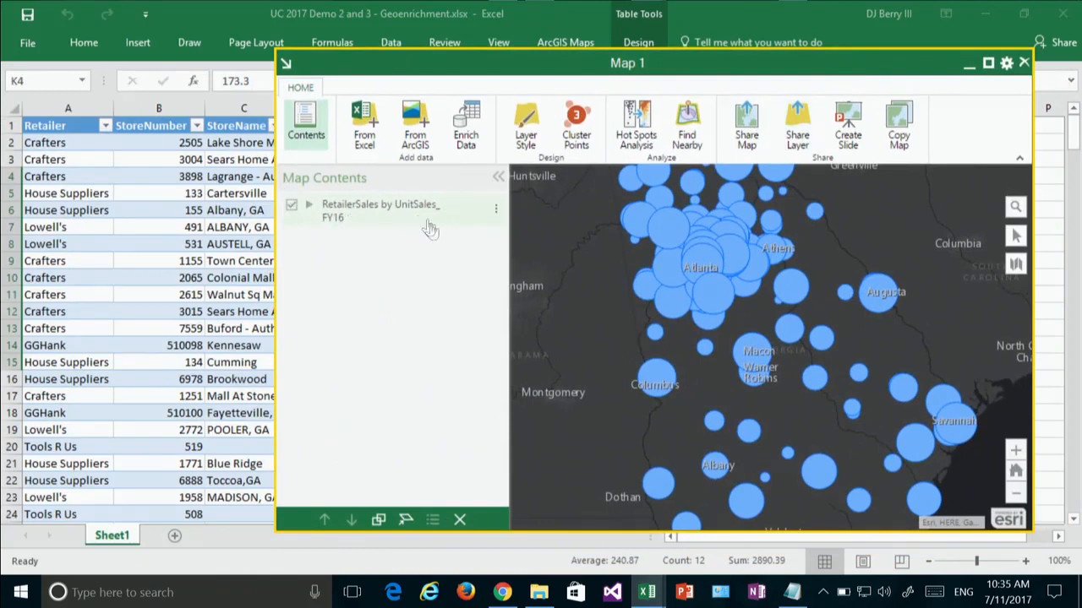
{"action": "left_click", "coordinate": [383, 521]}
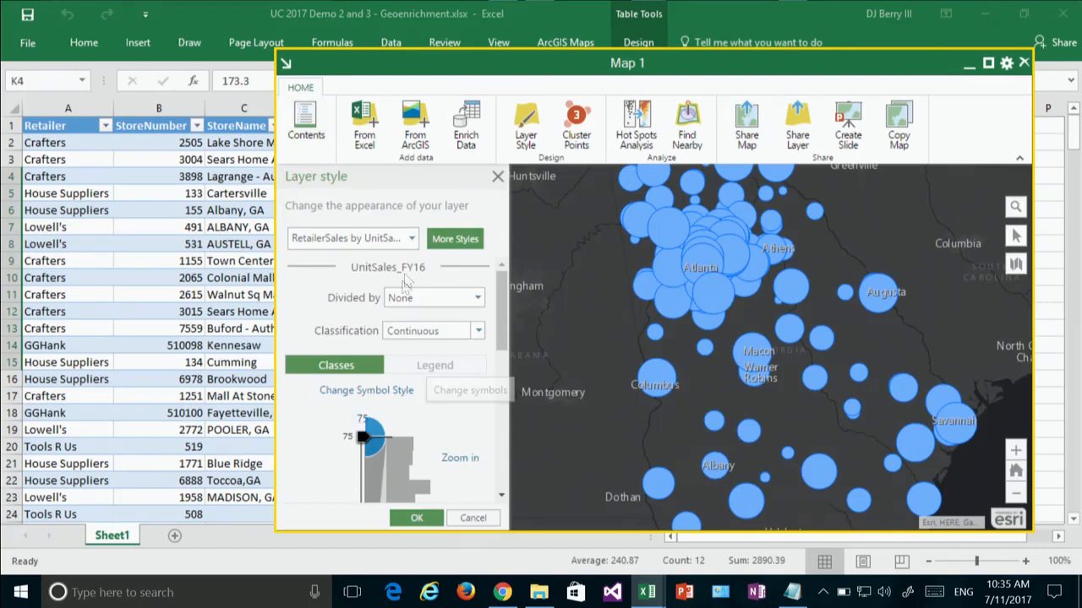
{"action": "left_click", "coordinate": [457, 240]}
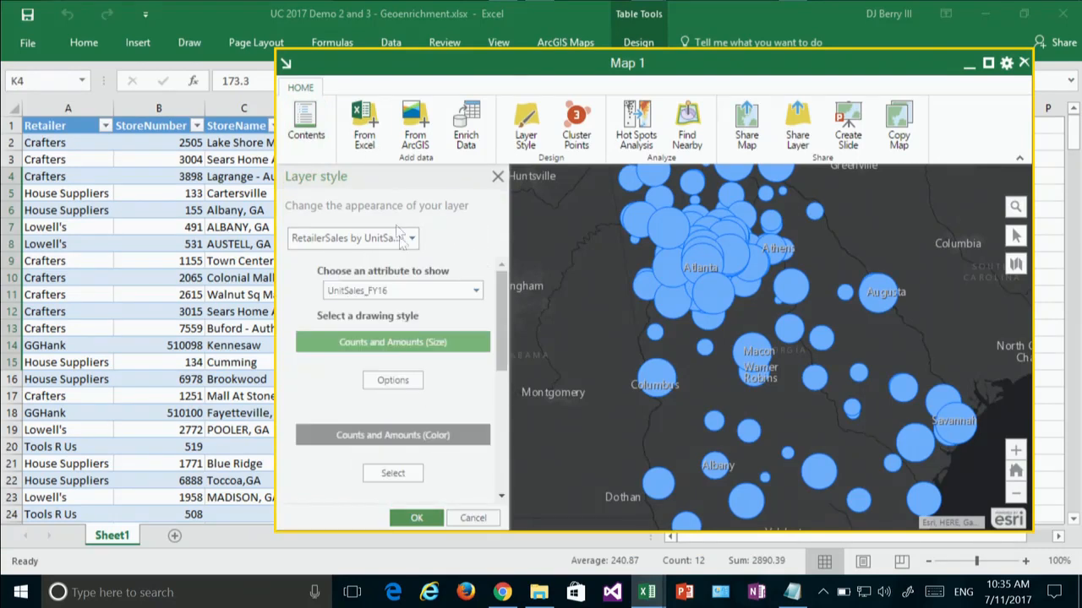
{"action": "left_click", "coordinate": [466, 289]}
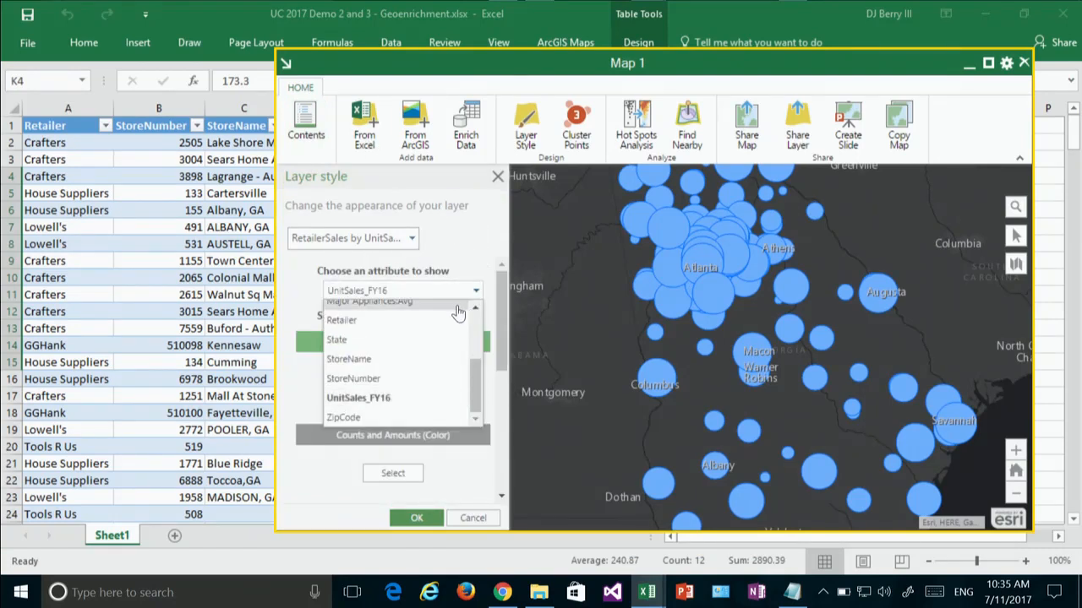
{"action": "left_click", "coordinate": [456, 304]}
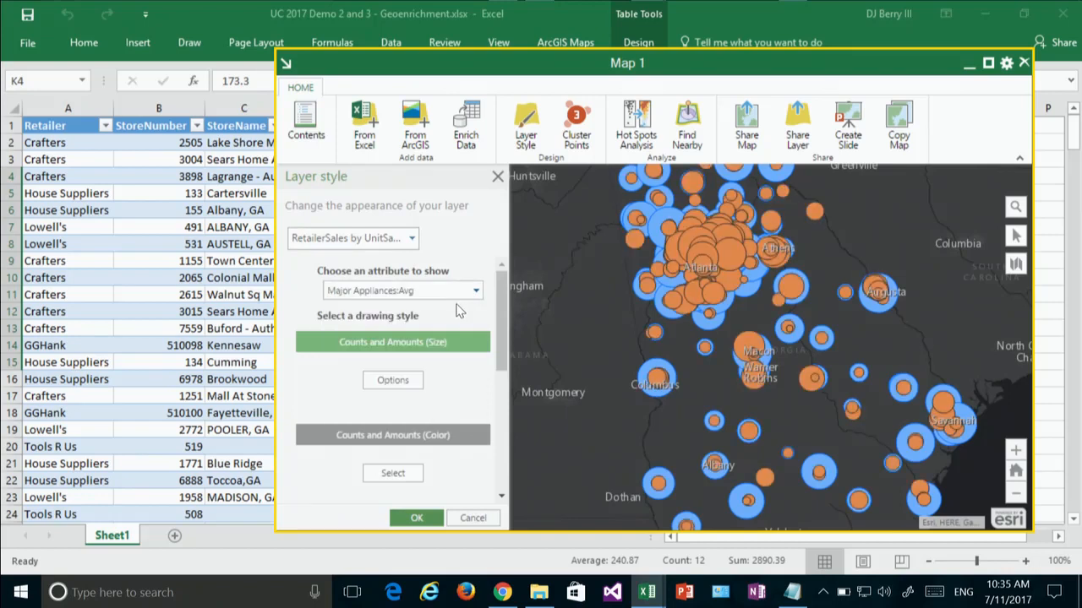
Give the copied layer's symbols a red fill with no outline colour and apply the layer style
{"action": "left_click", "coordinate": [393, 380]}
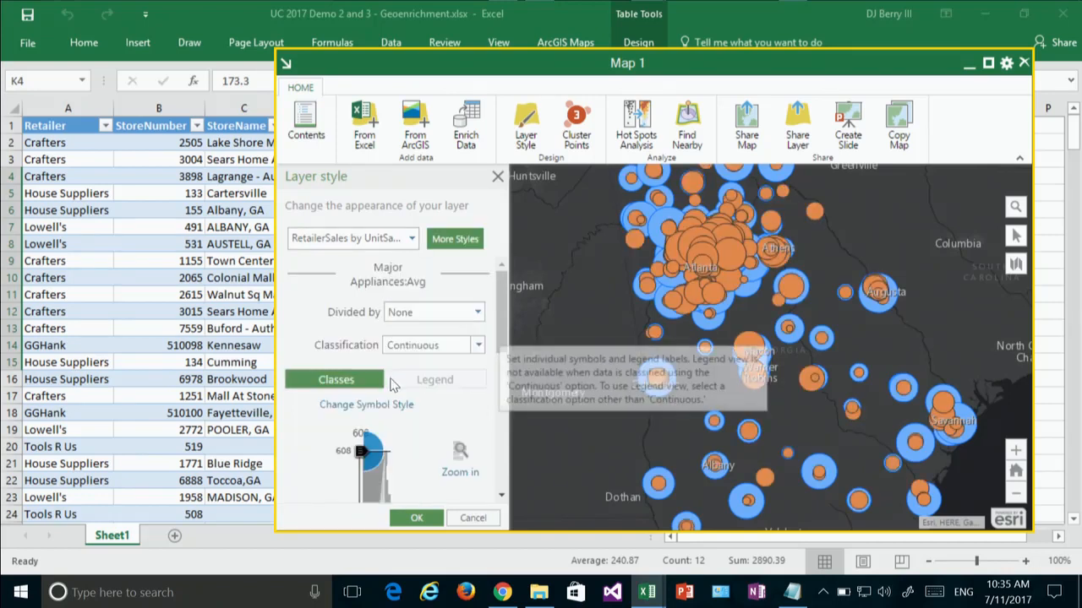
{"action": "left_click", "coordinate": [382, 406]}
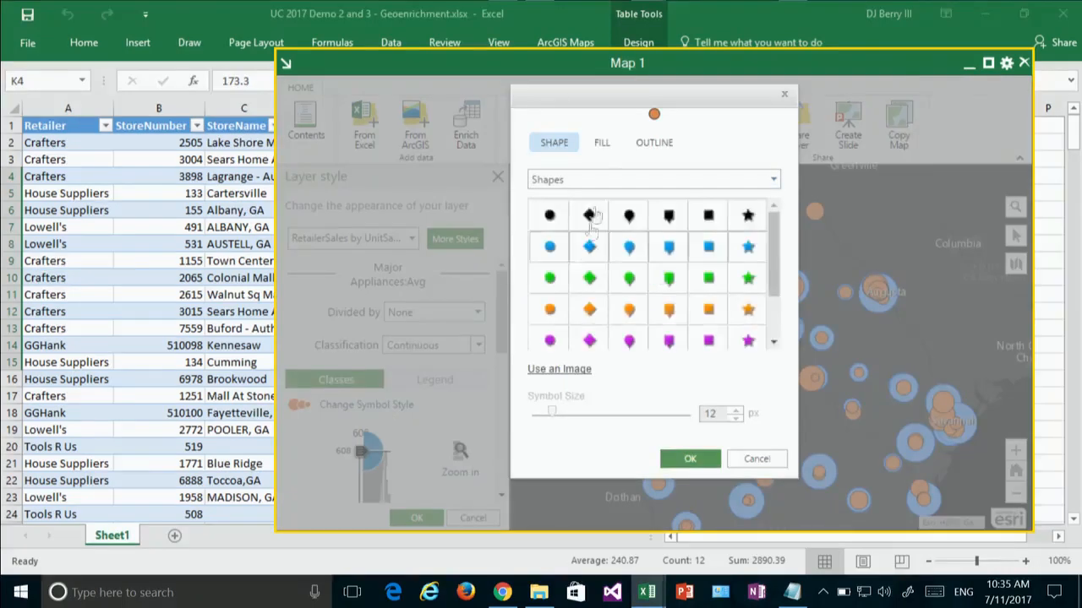
{"action": "left_click", "coordinate": [602, 143]}
{"action": "left_click", "coordinate": [572, 208]}
{"action": "left_click", "coordinate": [656, 149]}
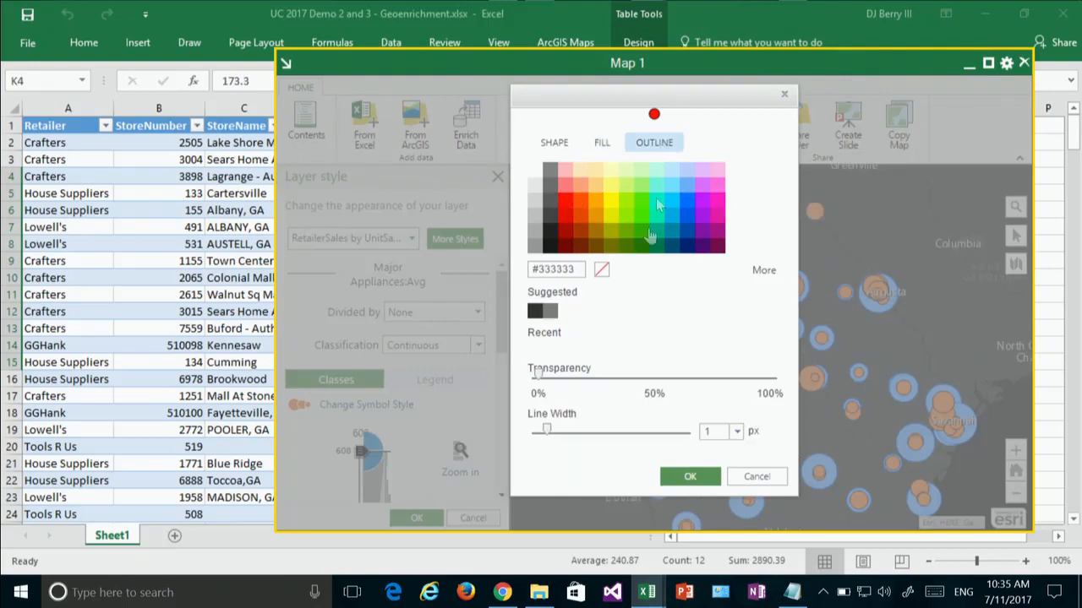
{"action": "left_click", "coordinate": [600, 269]}
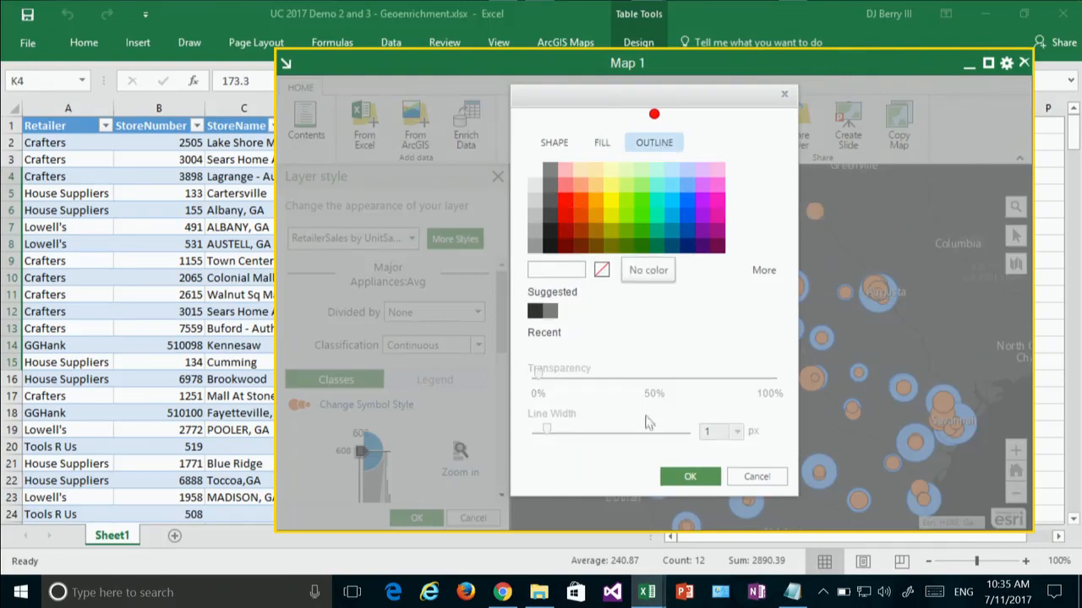
{"action": "left_click", "coordinate": [689, 477]}
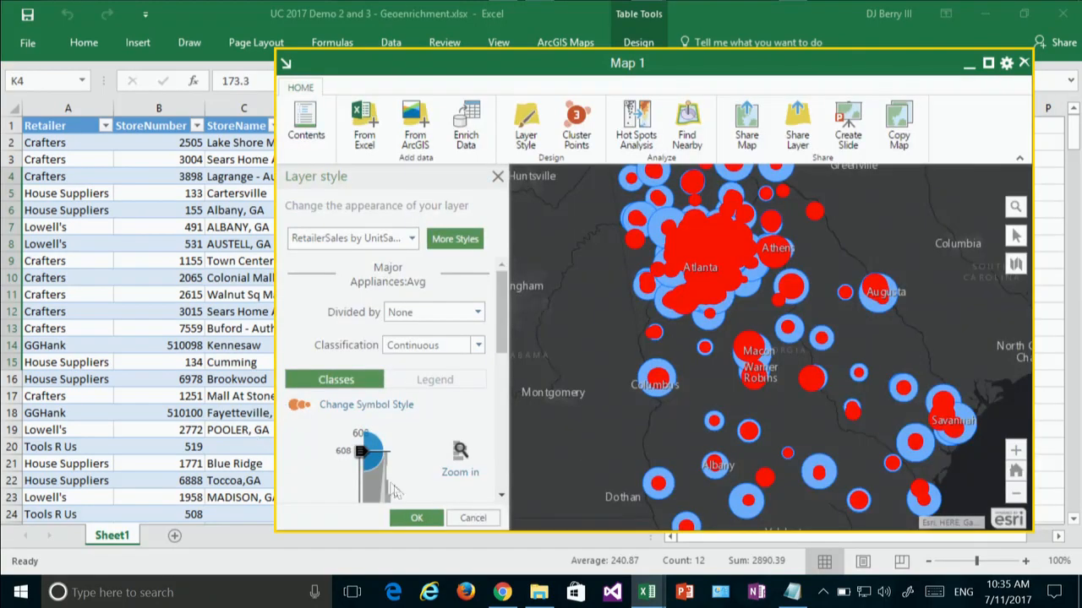
{"action": "left_click", "coordinate": [415, 518]}
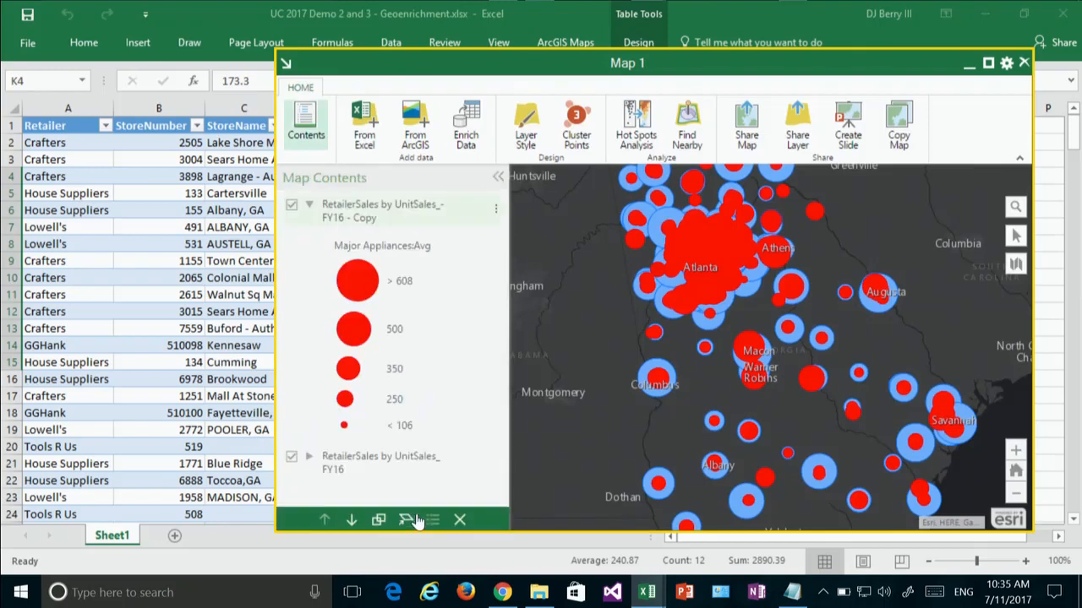
Move the copied Major Appliances layer below the unit sales layer and inspect both around Atlanta and Macon
{"action": "left_click", "coordinate": [350, 519]}
{"action": "scroll", "coordinate": [577, 365], "scroll_direction": "up", "scroll_amount": 4}
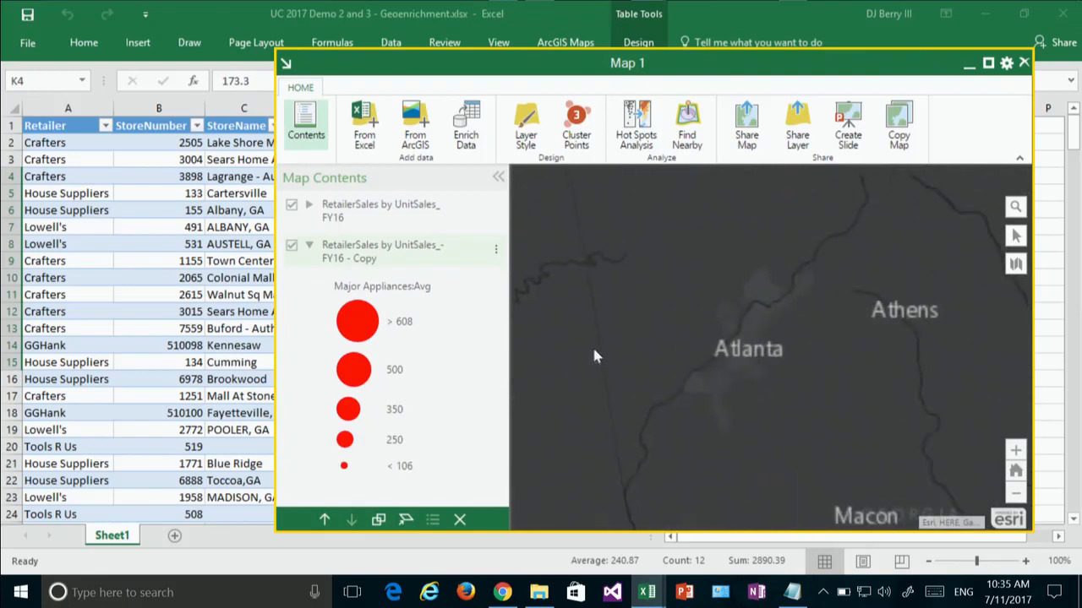
{"action": "left_click_drag", "start_coordinate": [612, 335], "coordinate": [562, 303]}
{"action": "left_click_drag", "start_coordinate": [651, 435], "coordinate": [635, 384]}
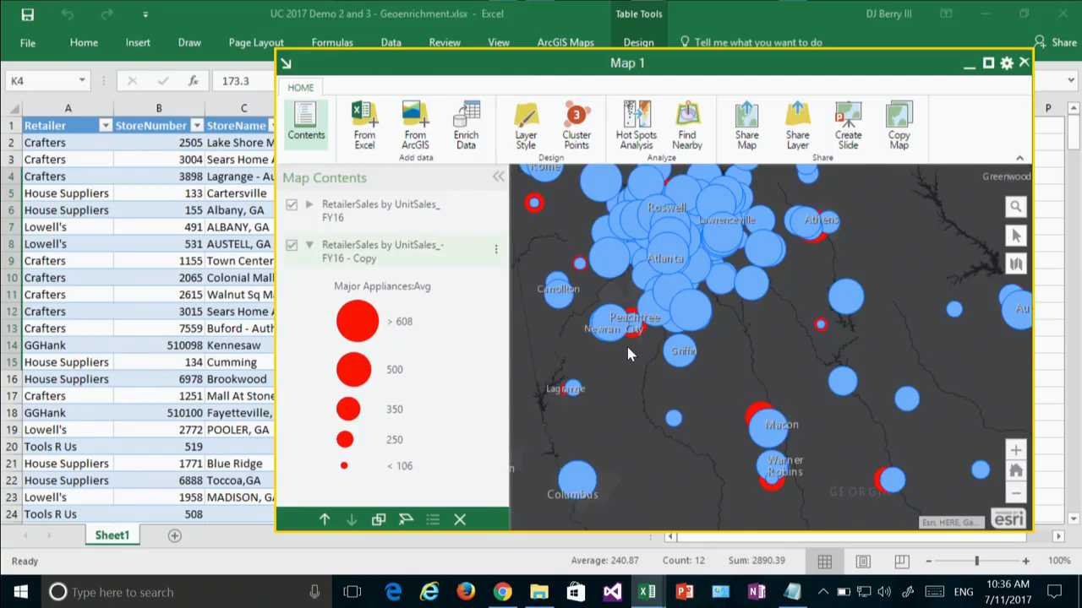
{"action": "left_click_drag", "start_coordinate": [632, 367], "coordinate": [618, 286]}
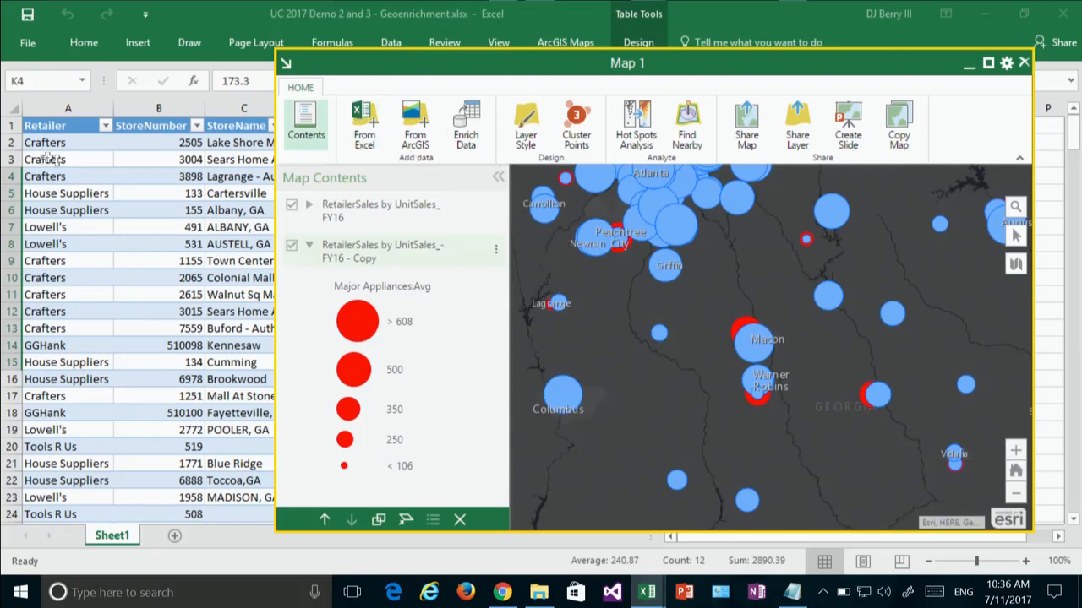
Arrange the worksheet and the map window side by side with Arrange Maps
{"action": "left_click_drag", "start_coordinate": [507, 63], "coordinate": [541, 101]}
{"action": "left_click", "coordinate": [565, 42]}
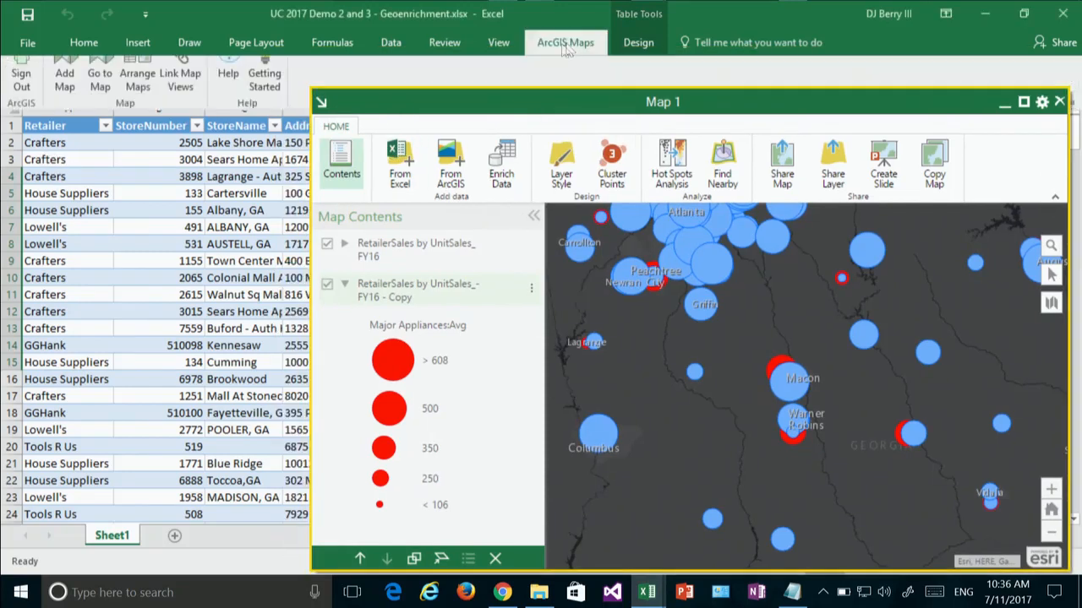
{"action": "left_click", "coordinate": [135, 93]}
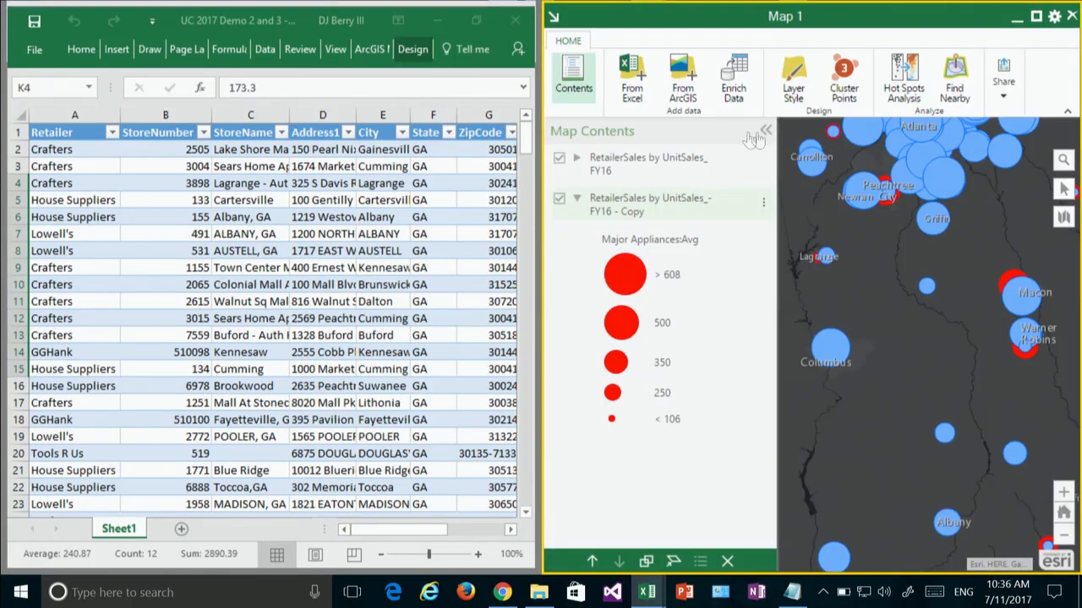
Filter the Retailer column to show only Crafters and collapse the map contents list to enlarge the map
{"action": "left_click", "coordinate": [111, 133]}
{"action": "left_click", "coordinate": [51, 297]}
{"action": "left_click", "coordinate": [50, 297]}
{"action": "left_click", "coordinate": [50, 309]}
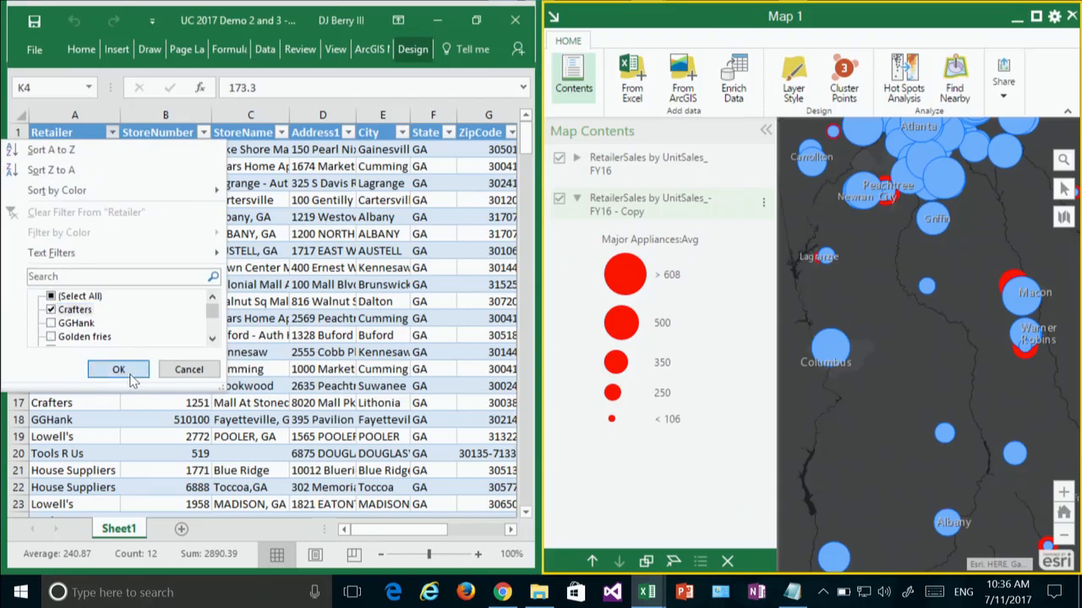
{"action": "left_click", "coordinate": [127, 371]}
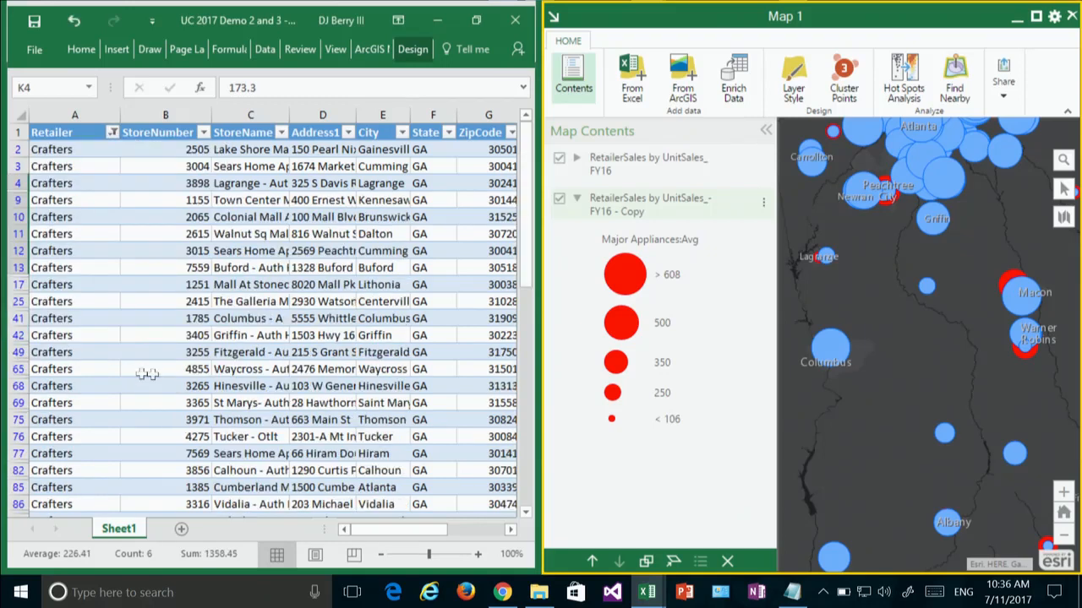
{"action": "left_click", "coordinate": [766, 134]}
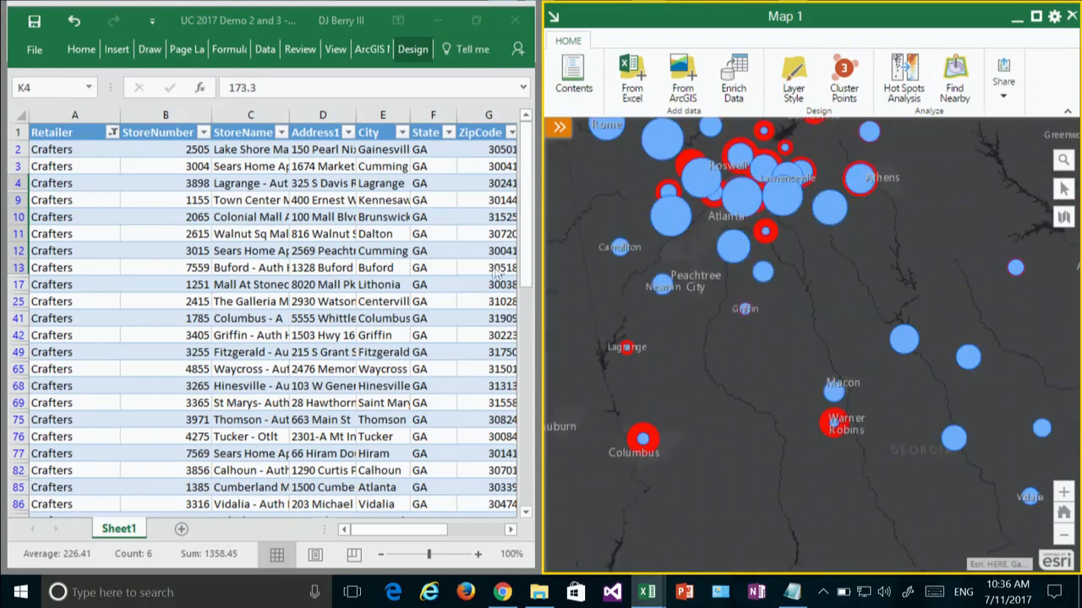
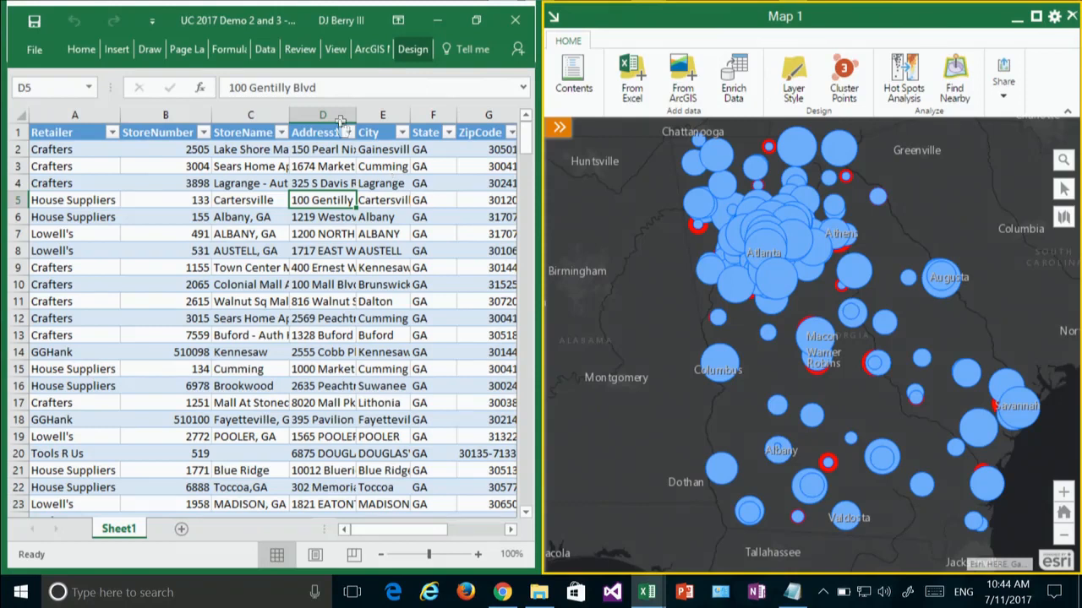
Widen the map window over the worksheet and open the Share Map form
{"action": "left_click", "coordinate": [1004, 82]}
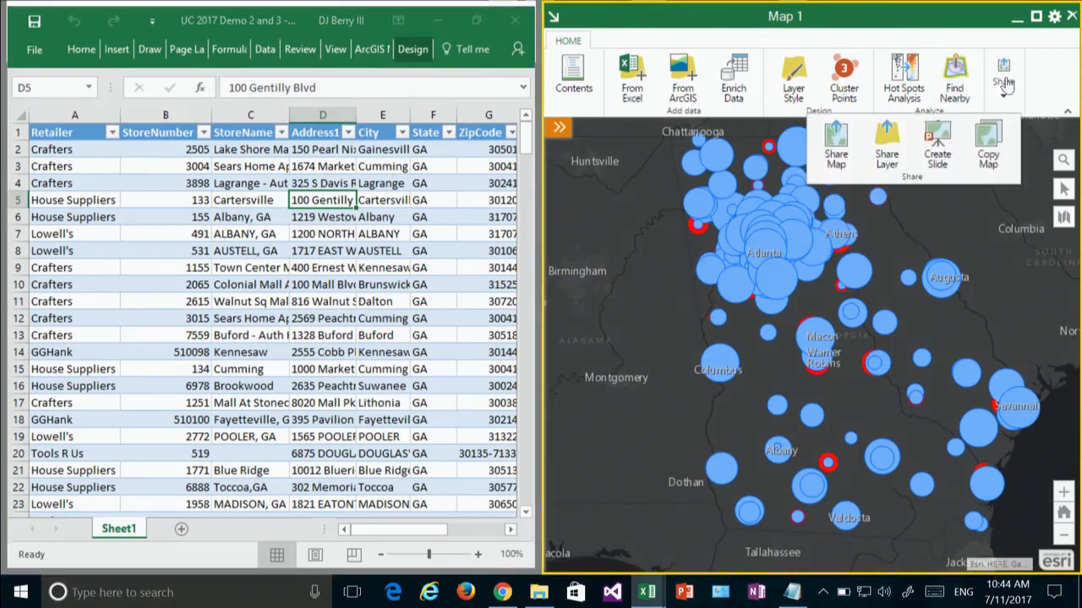
{"action": "left_click", "coordinate": [842, 152]}
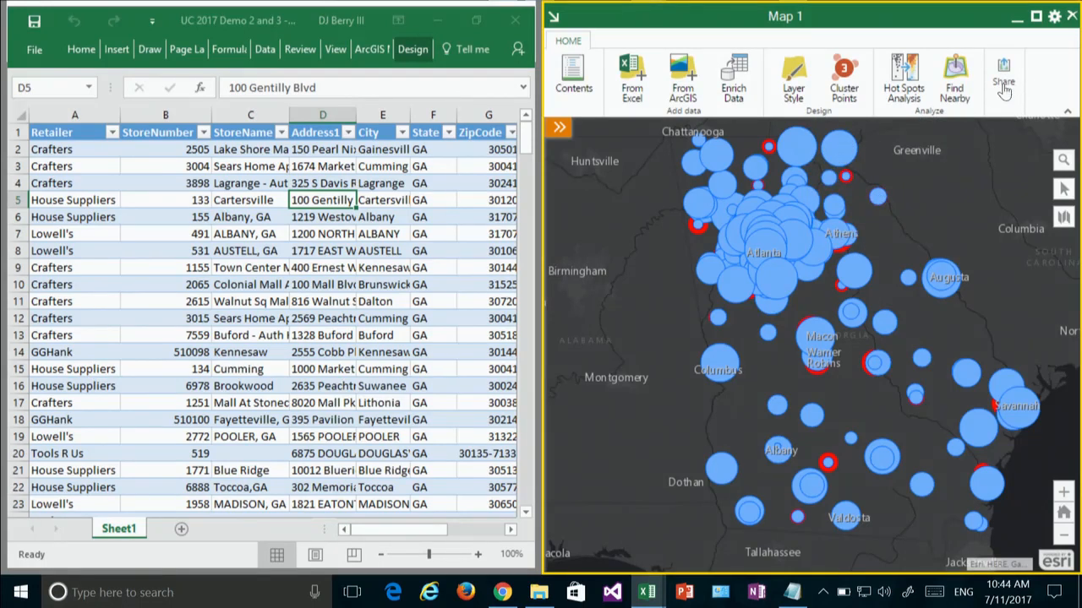
{"action": "left_click", "coordinate": [1004, 90]}
{"action": "left_click", "coordinate": [838, 140]}
{"action": "left_click_drag", "start_coordinate": [542, 176], "coordinate": [399, 176]}
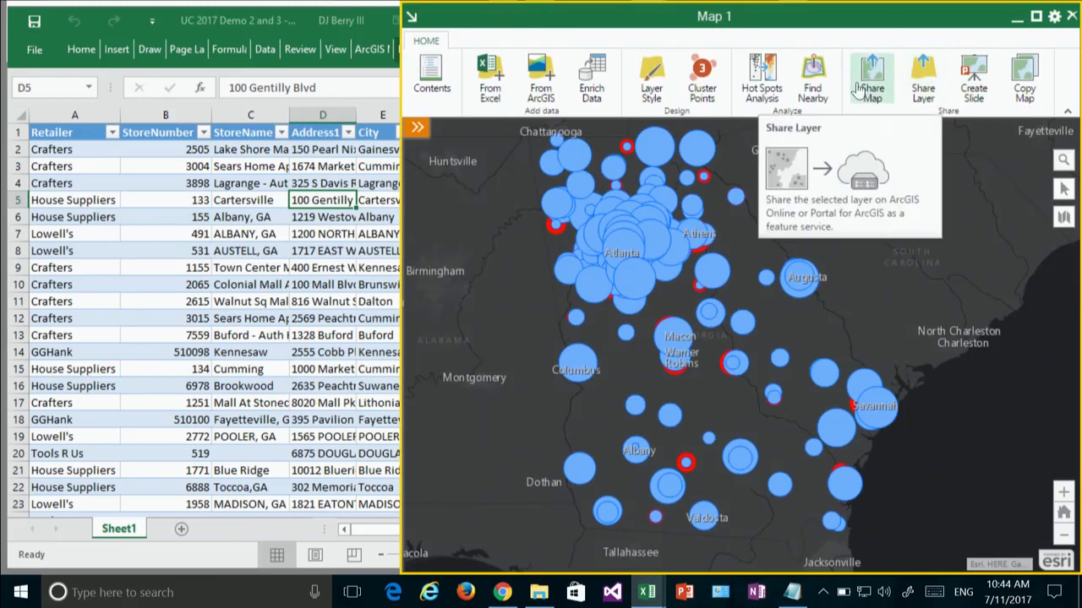
{"action": "left_click", "coordinate": [873, 88]}
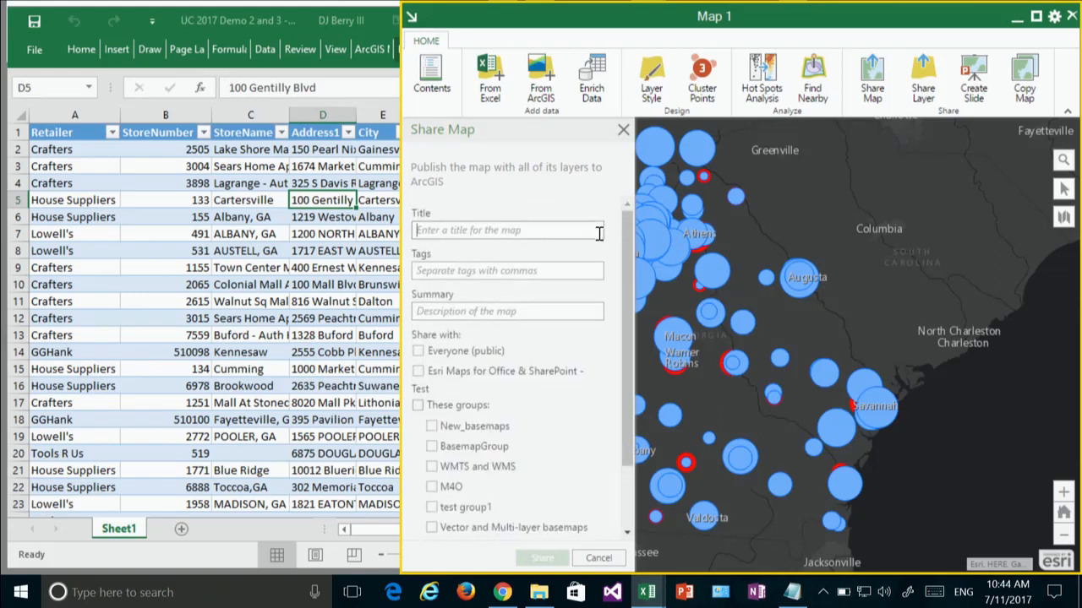
Try to publish the map with the title "UC 2017 Demo 1!" and tag "UC 2017", shared with the Esri Maps for Office & SharePoint - Test organization
{"action": "type", "text": "UC 2"}
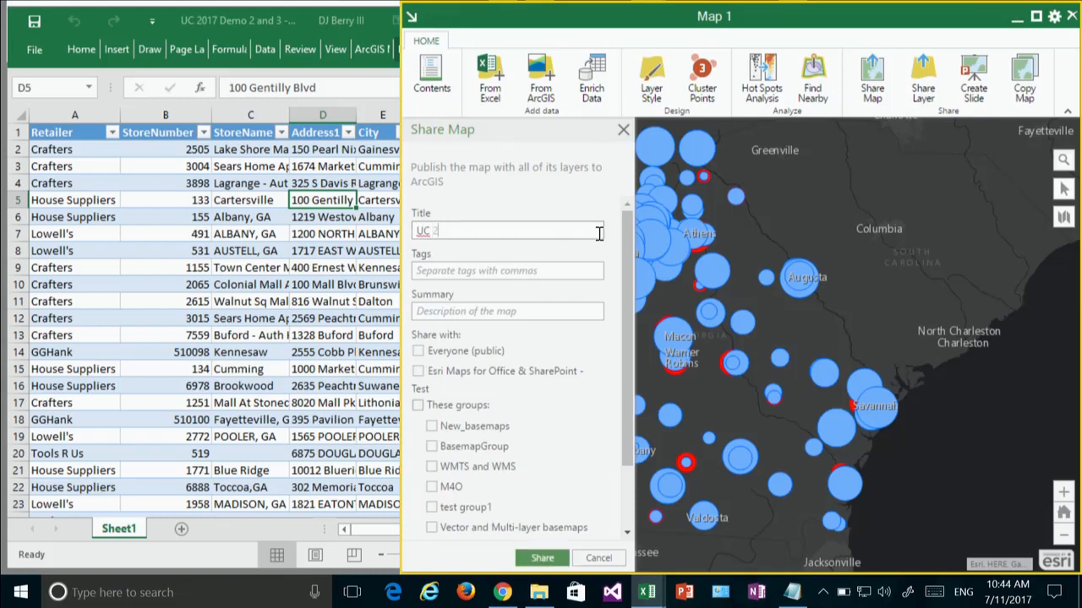
{"action": "type", "text": "017 Demo 1!"}
{"action": "left_click", "coordinate": [589, 271]}
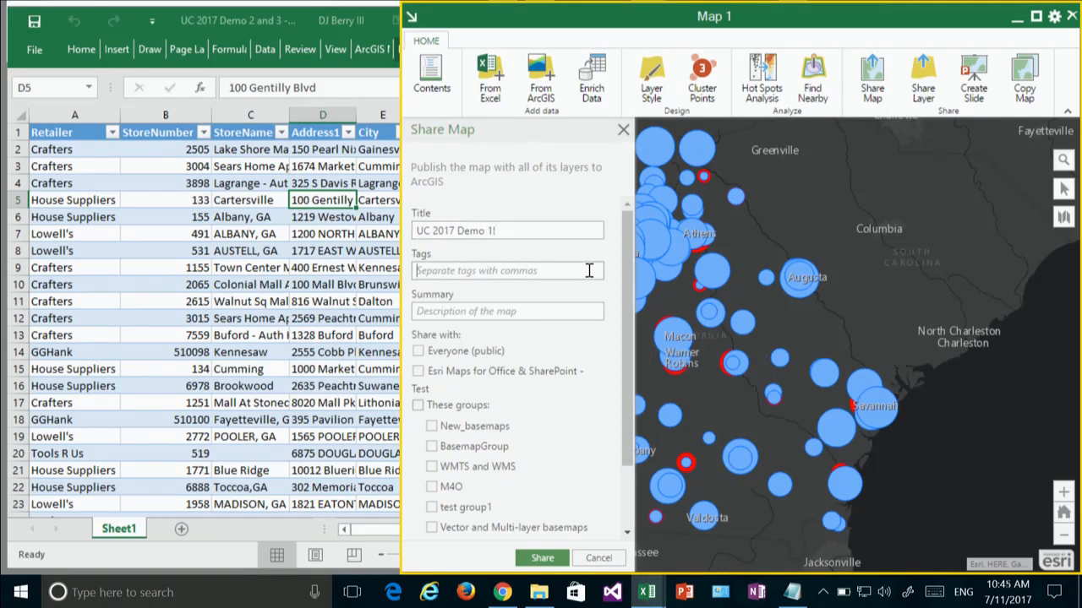
{"action": "type", "text": "UC 2017"}
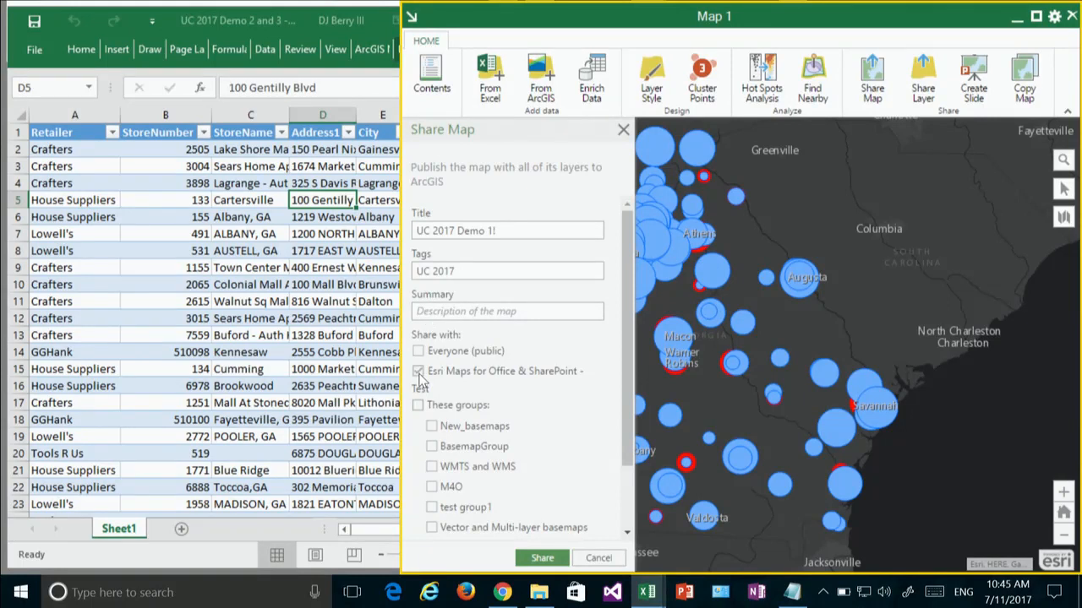
{"action": "scroll", "coordinate": [562, 423], "scroll_direction": "down", "scroll_amount": 2}
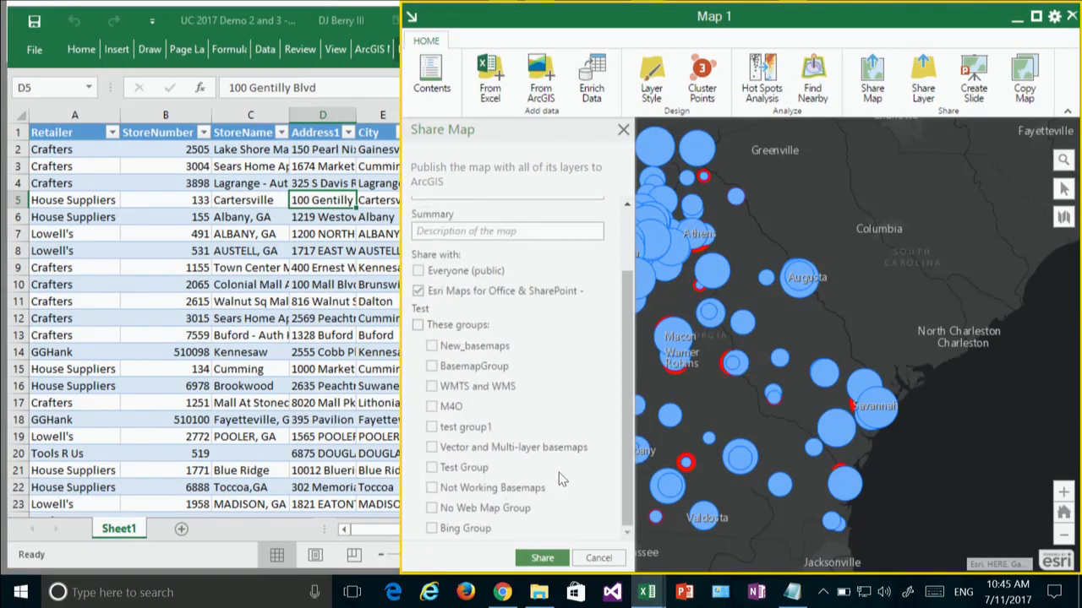
{"action": "scroll", "coordinate": [590, 437], "scroll_direction": "up", "scroll_amount": 2}
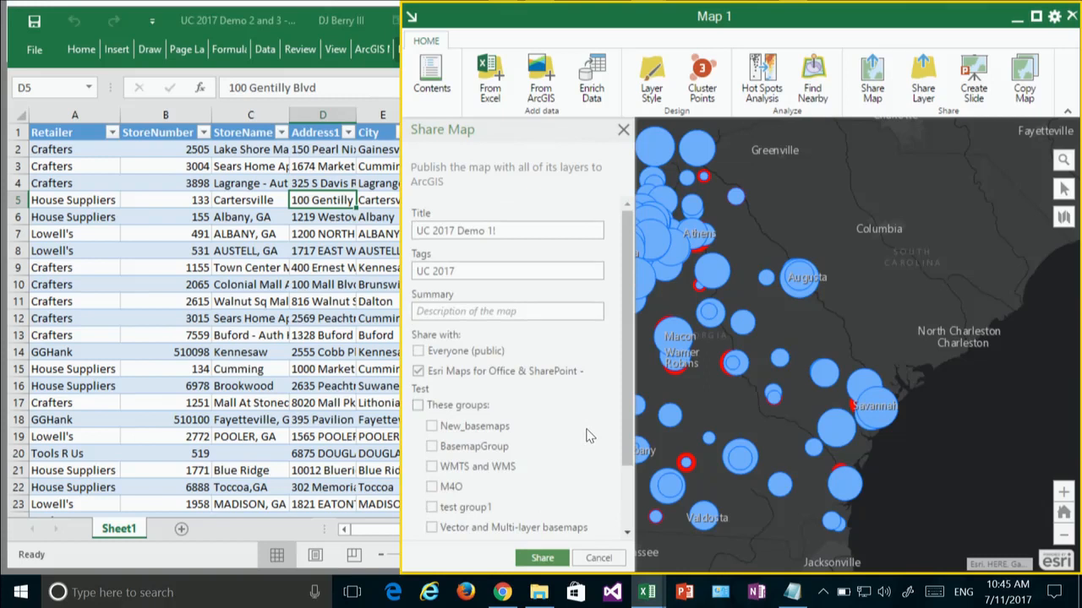
{"action": "left_click", "coordinate": [545, 558]}
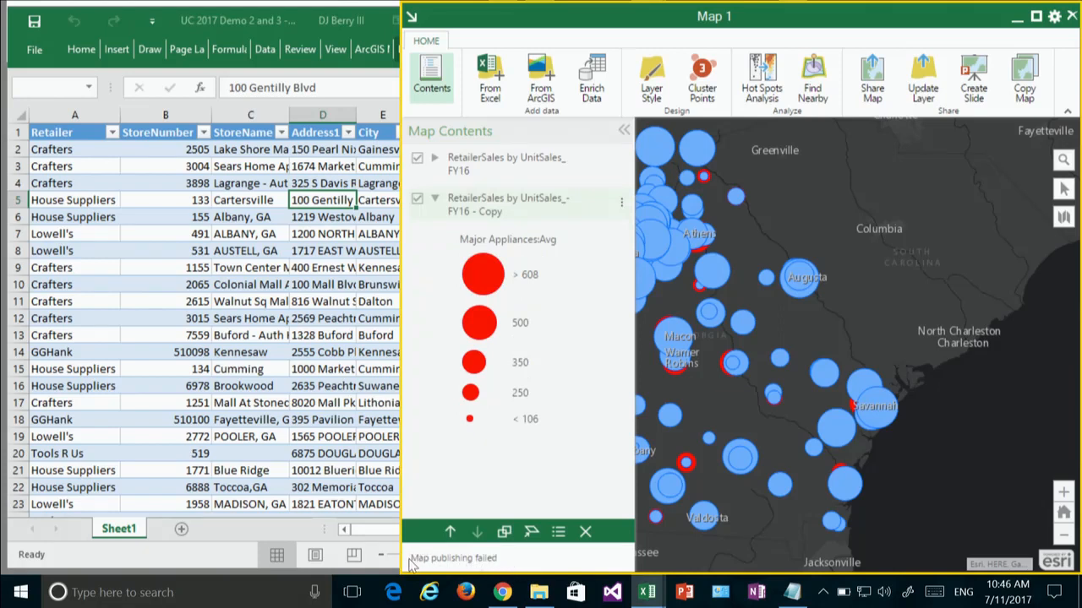
Move the map window aside, minimize Excel, and switch to the Story Maps apps page in Chrome
{"action": "left_click_drag", "start_coordinate": [766, 19], "coordinate": [592, 96]}
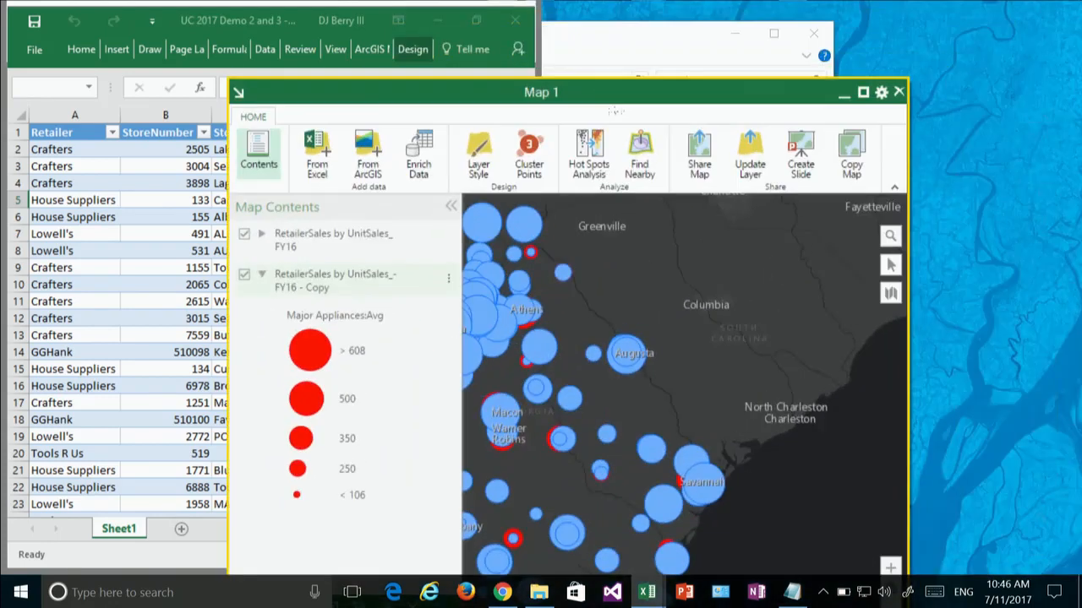
{"action": "left_click", "coordinate": [437, 19]}
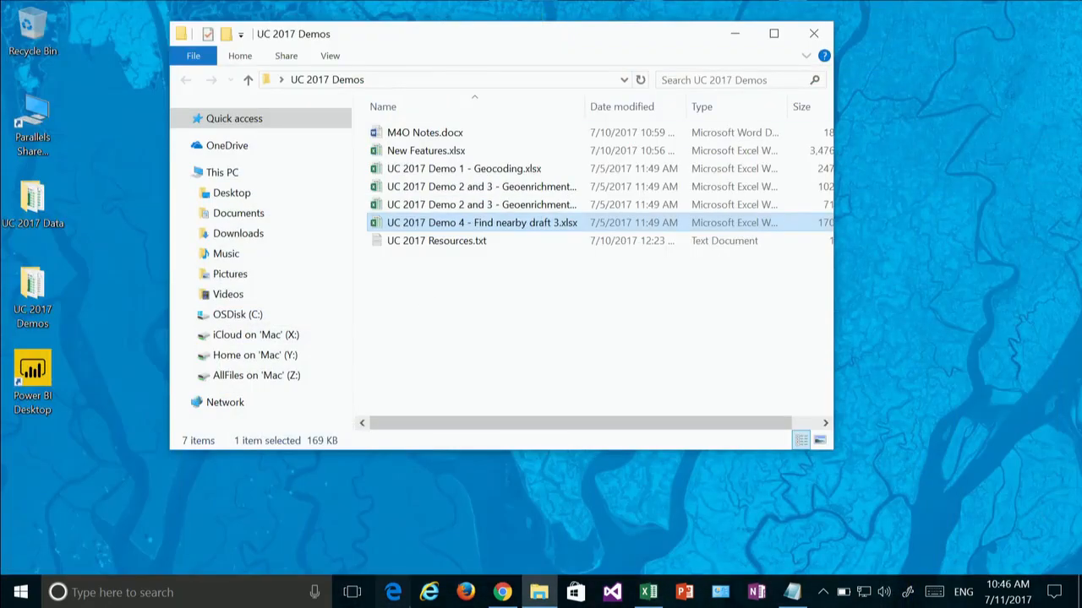
{"action": "left_click", "coordinate": [502, 592]}
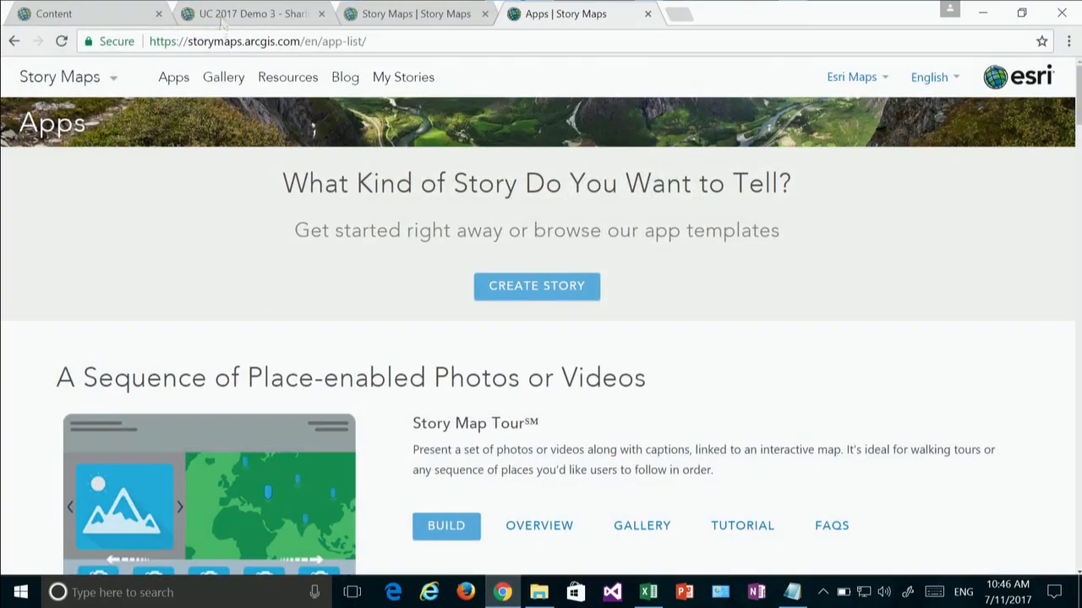
{"action": "left_click", "coordinate": [224, 15]}
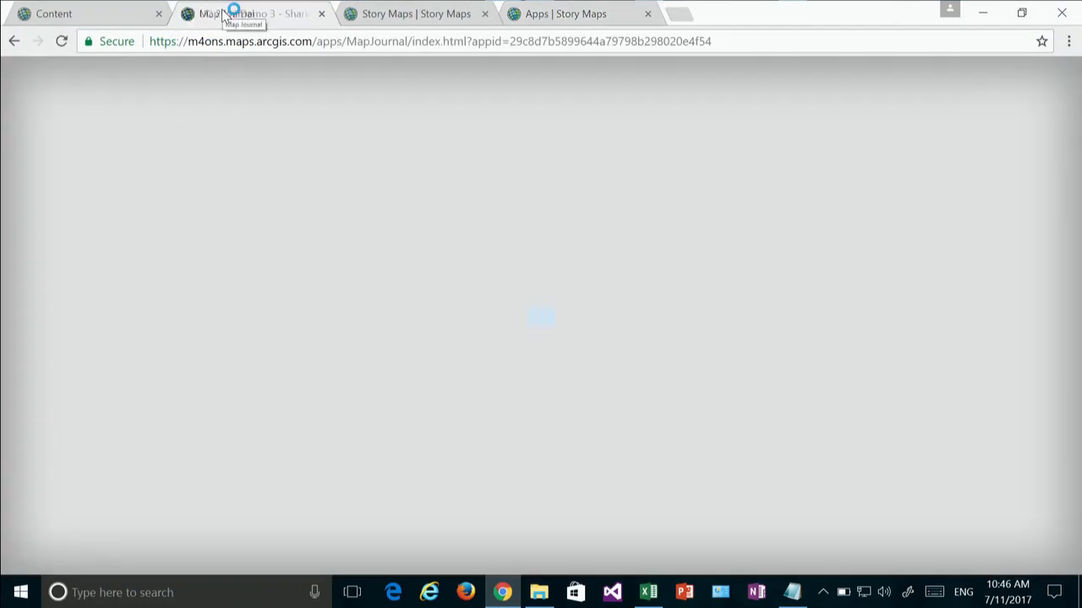
{"action": "left_click", "coordinate": [452, 13]}
{"action": "left_click", "coordinate": [614, 8]}
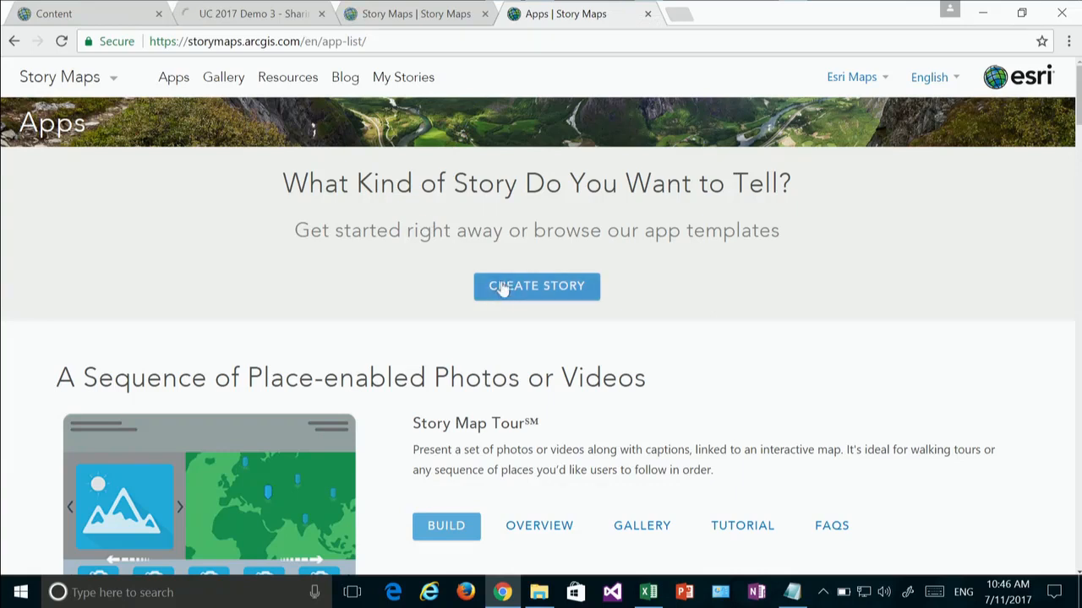
Build a new Story Map Journal with the Side Panel layout and title it as the author's "really cool story map"
{"action": "scroll", "coordinate": [422, 355], "scroll_direction": "down", "scroll_amount": 7}
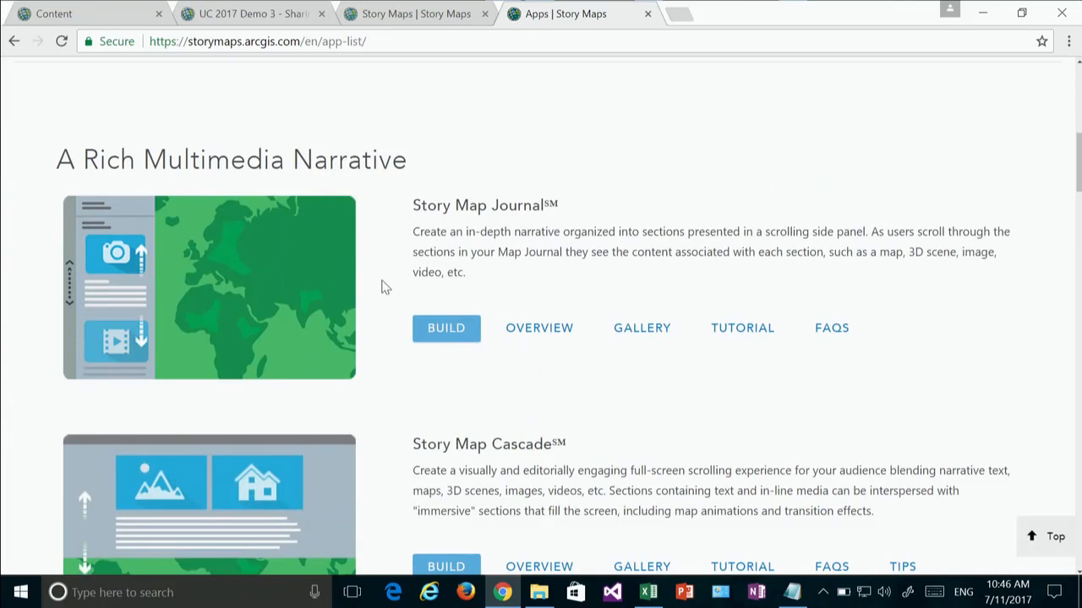
{"action": "left_click", "coordinate": [443, 329]}
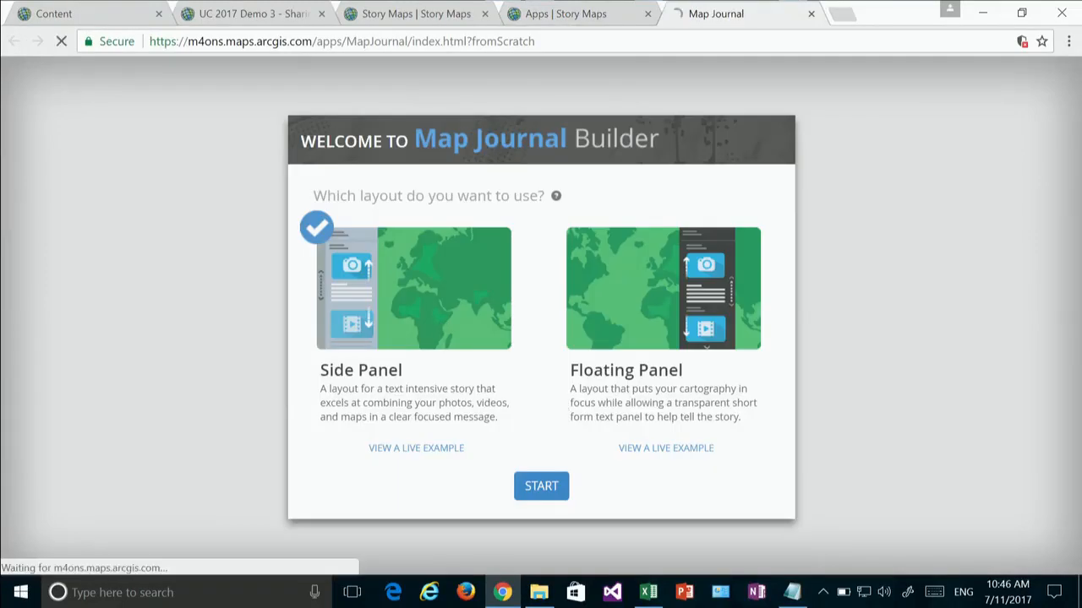
{"action": "left_click", "coordinate": [541, 486]}
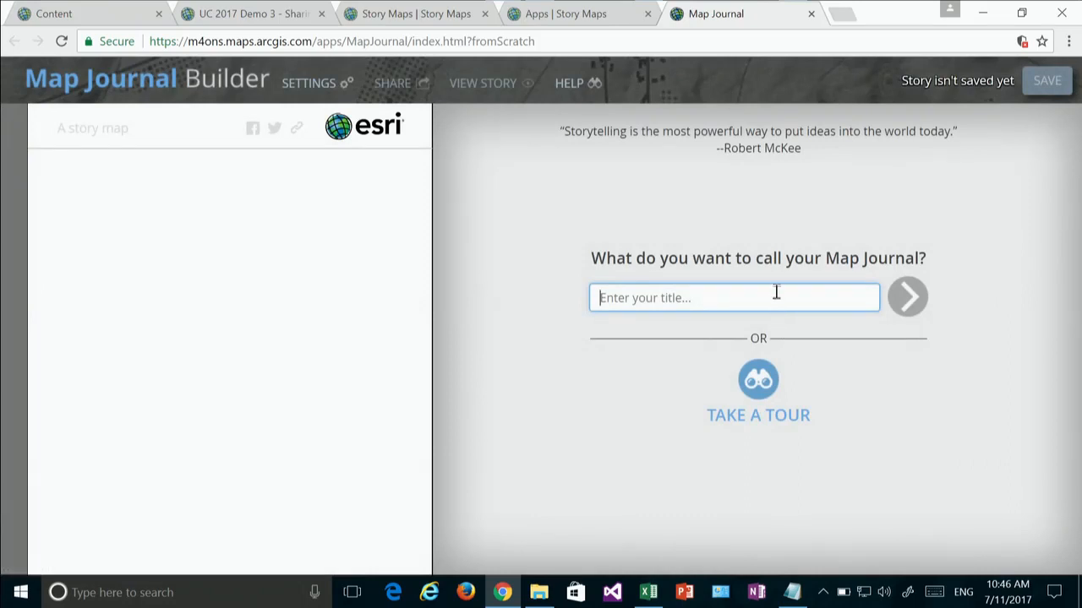
{"action": "type", "text": "DJ\""}
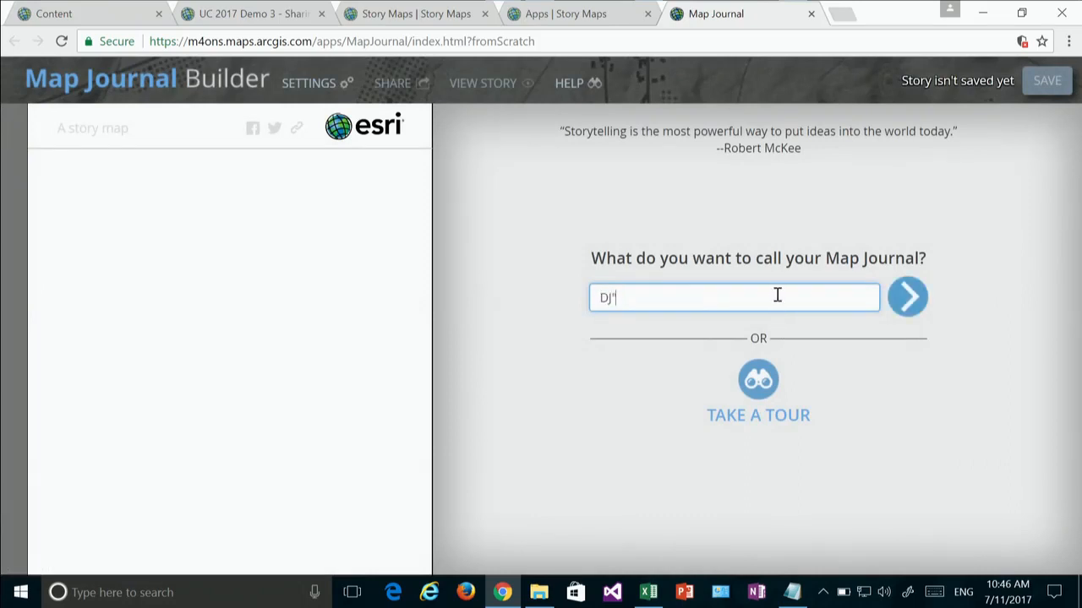
{"action": "type", "text": "s really cool story map"}
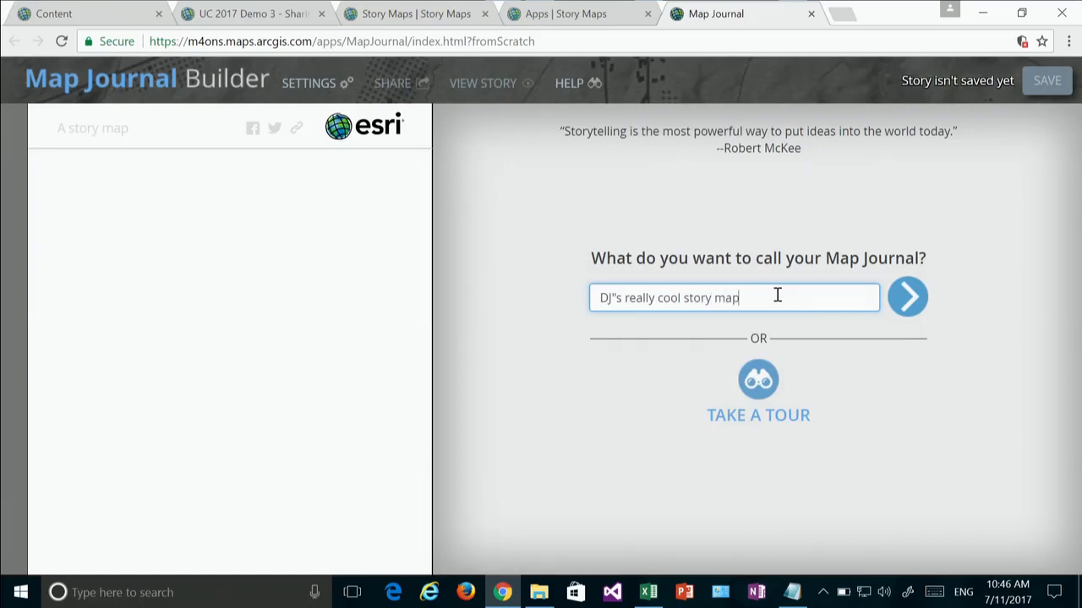
{"action": "key", "text": "Return"}
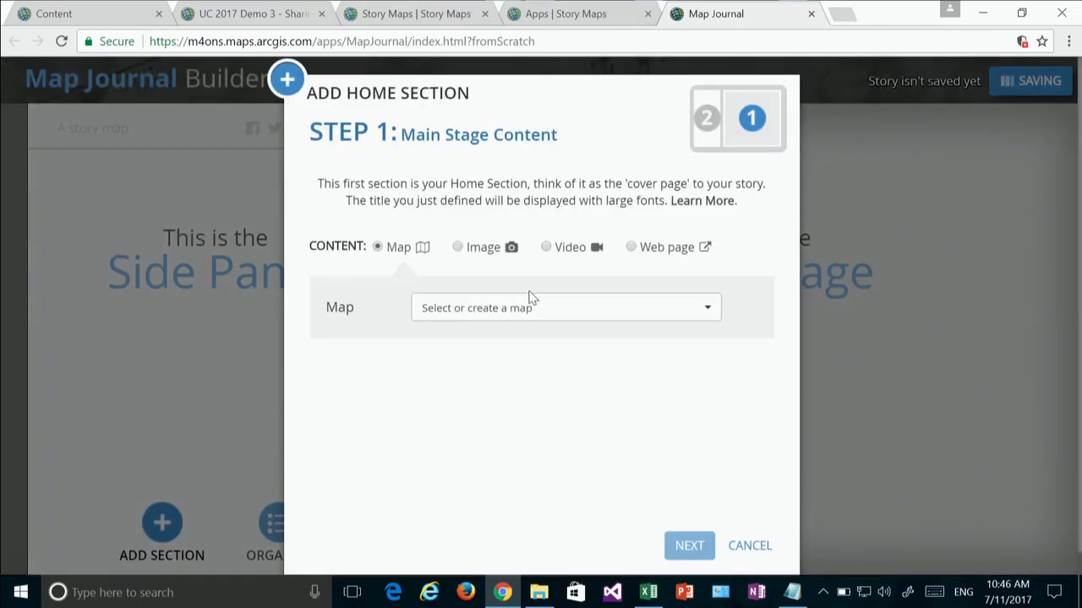
Use the UC 2017 Demo 2 - Geoenrichment map as the home section's main stage content and open its custom location configuration
{"action": "left_click", "coordinate": [541, 309]}
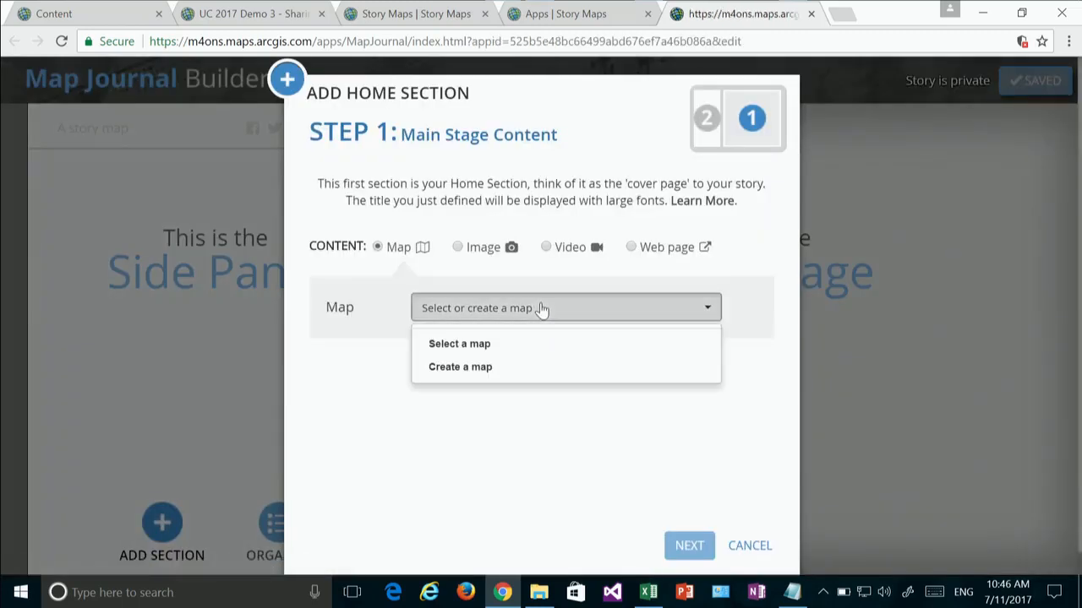
{"action": "left_click", "coordinate": [498, 343]}
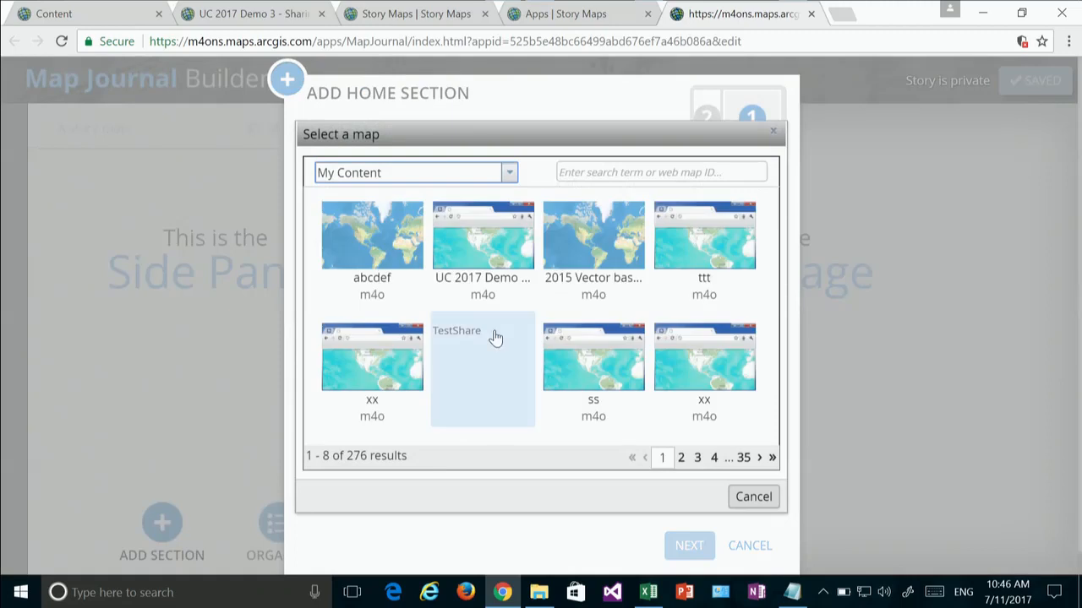
{"action": "left_click", "coordinate": [494, 259]}
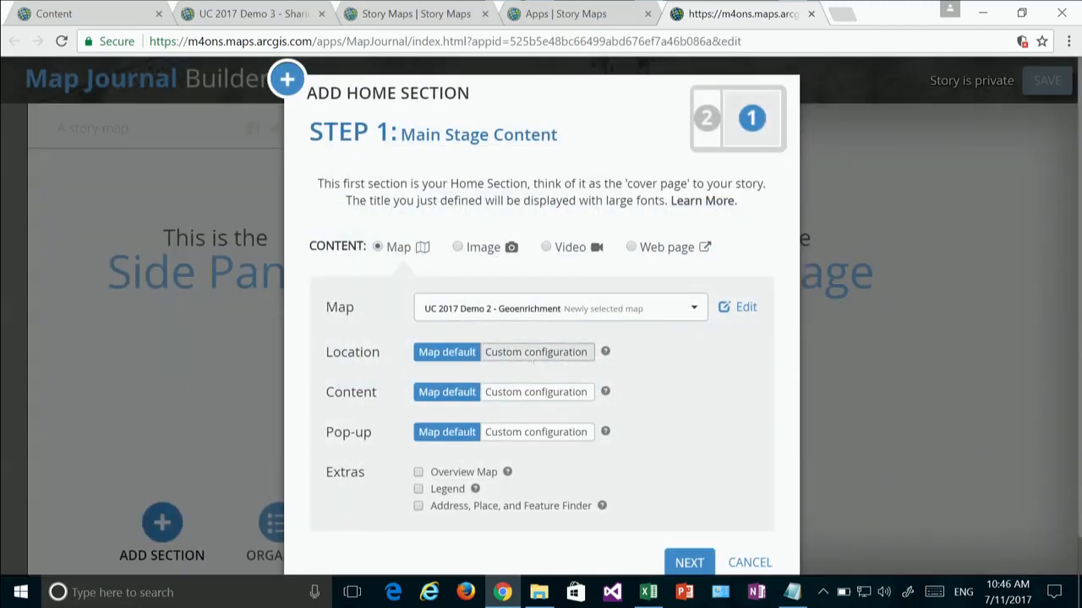
{"action": "left_click", "coordinate": [502, 357]}
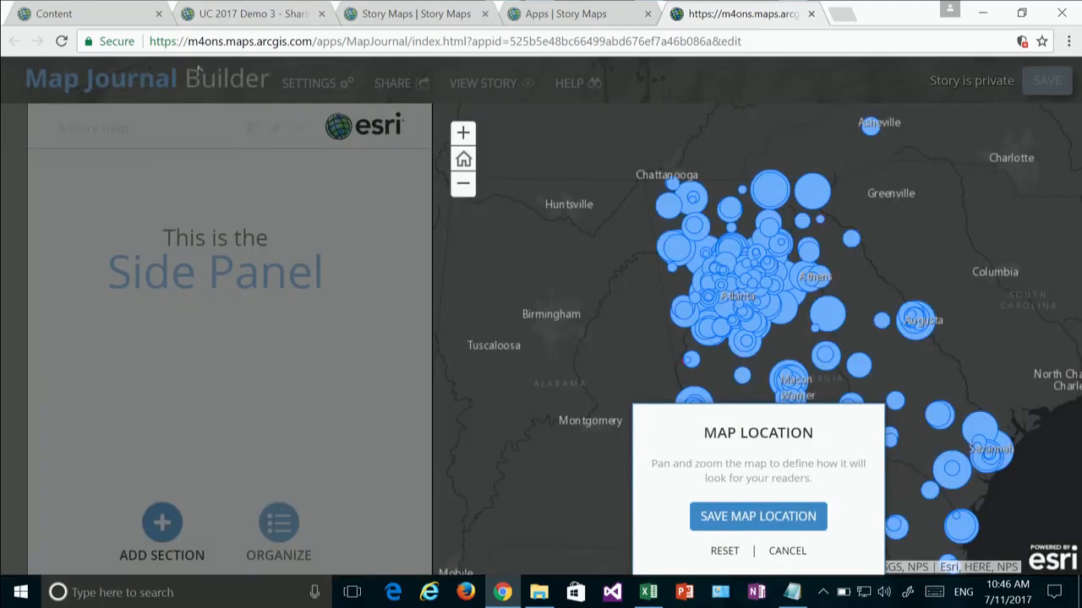
Review the finished story map "UC 2017 Demo 3 - Sharing to a Story Map" from its introduction through the Atlanta section and chart
{"action": "left_click", "coordinate": [256, 14]}
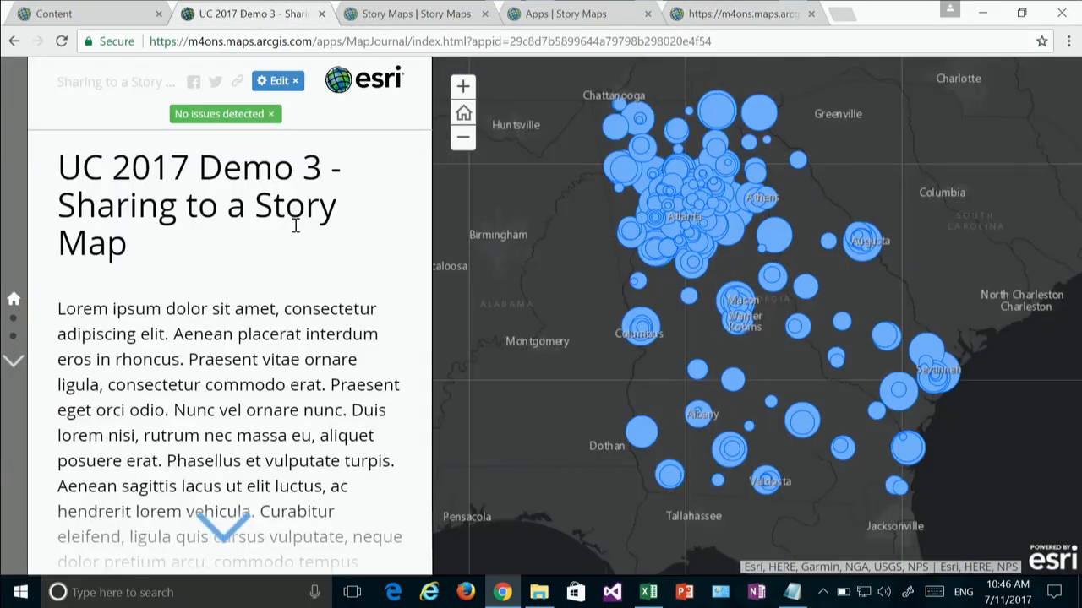
{"action": "scroll", "coordinate": [268, 327], "scroll_direction": "down", "scroll_amount": 3}
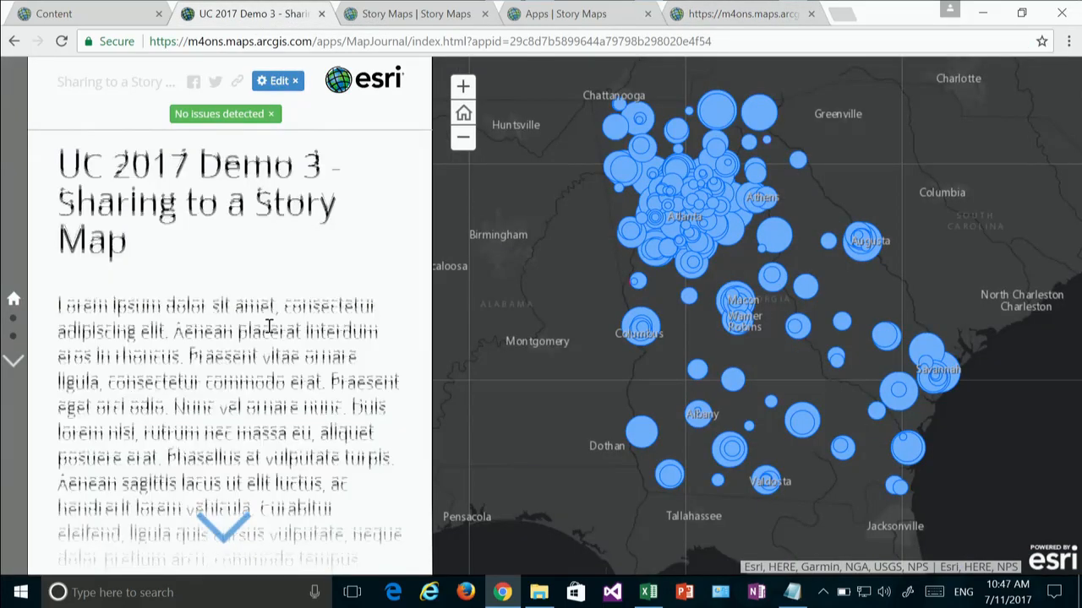
{"action": "scroll", "coordinate": [269, 326], "scroll_direction": "down", "scroll_amount": 6}
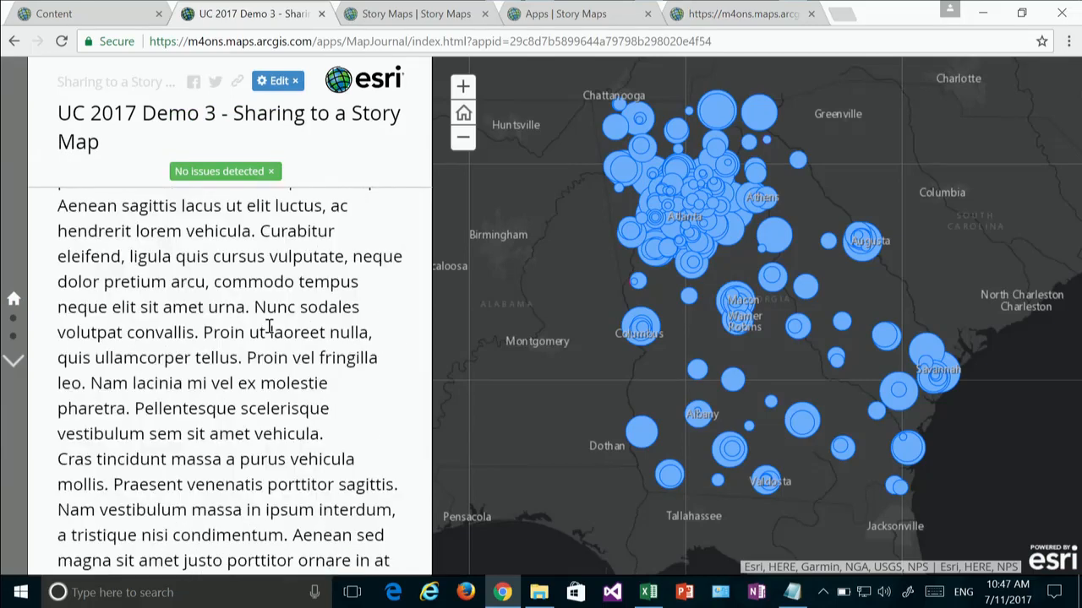
{"action": "scroll", "coordinate": [269, 326], "scroll_direction": "down", "scroll_amount": 6}
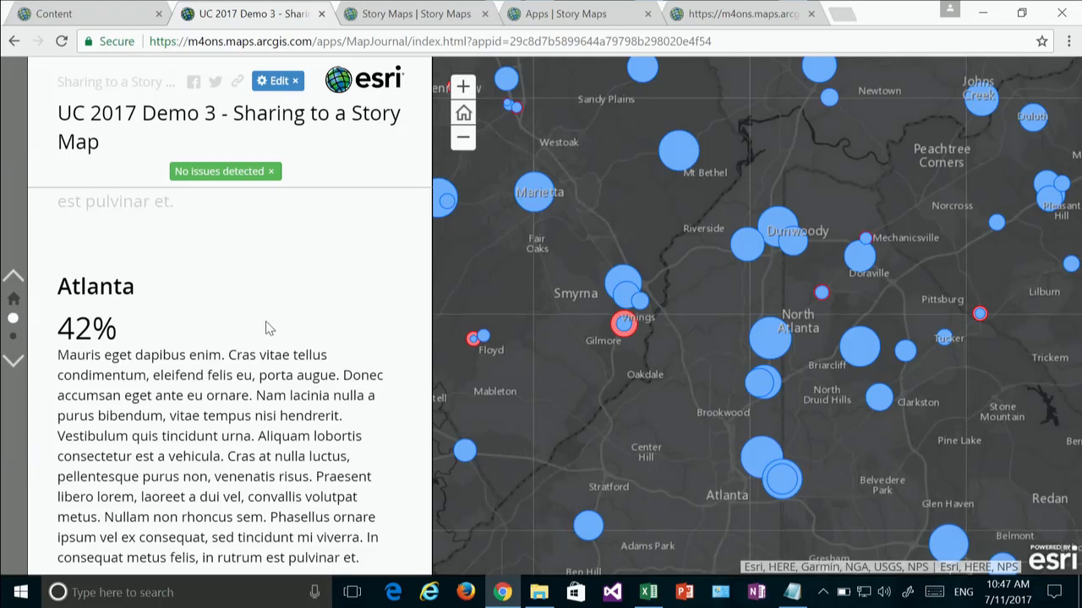
{"action": "scroll", "coordinate": [267, 325], "scroll_direction": "down", "scroll_amount": 3}
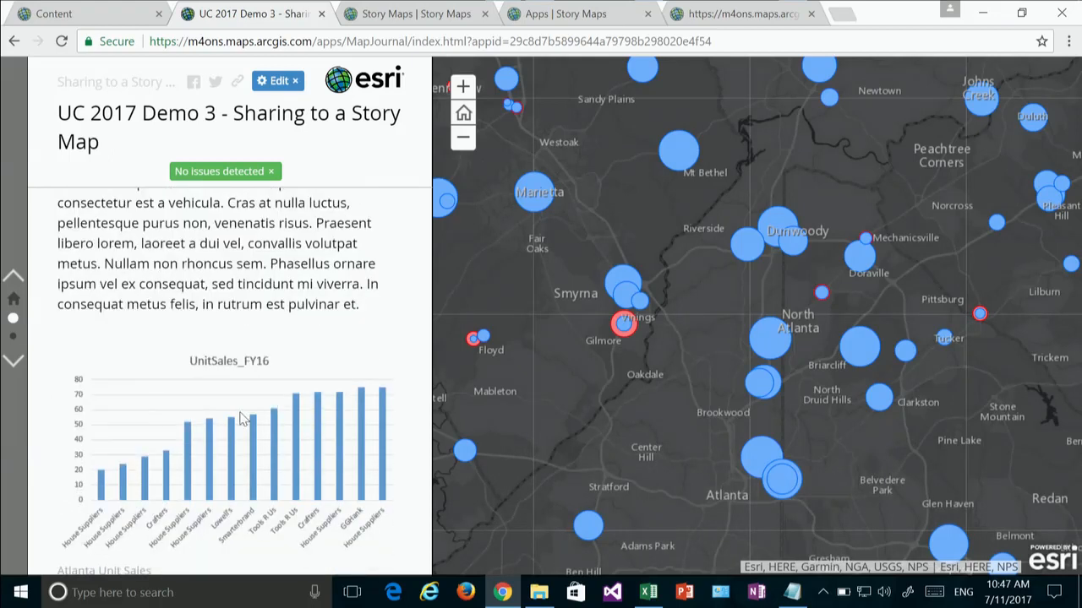
{"action": "scroll", "coordinate": [241, 419], "scroll_direction": "down", "scroll_amount": 2}
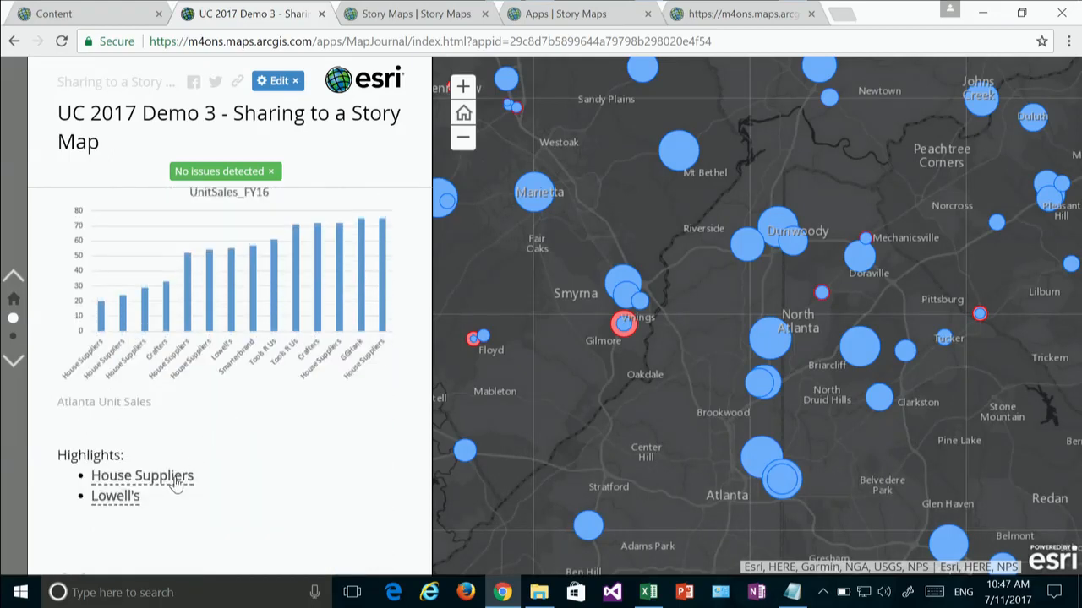
View the House Suppliers highlight on the map, return to the story, examine the Athens section and chart, and minimize the browser
{"action": "left_click", "coordinate": [176, 478]}
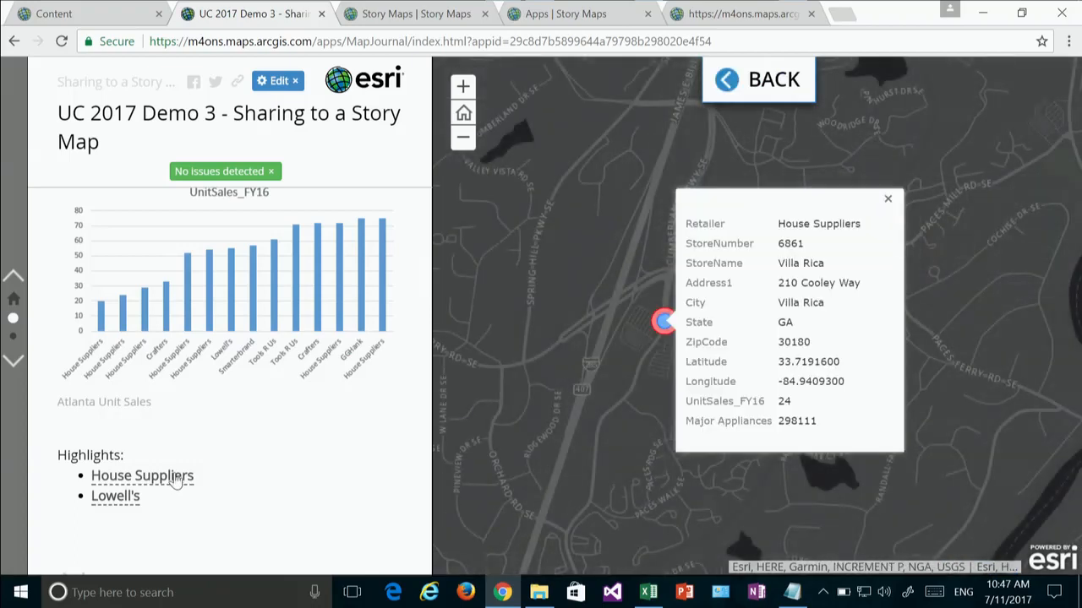
{"action": "left_click", "coordinate": [761, 87]}
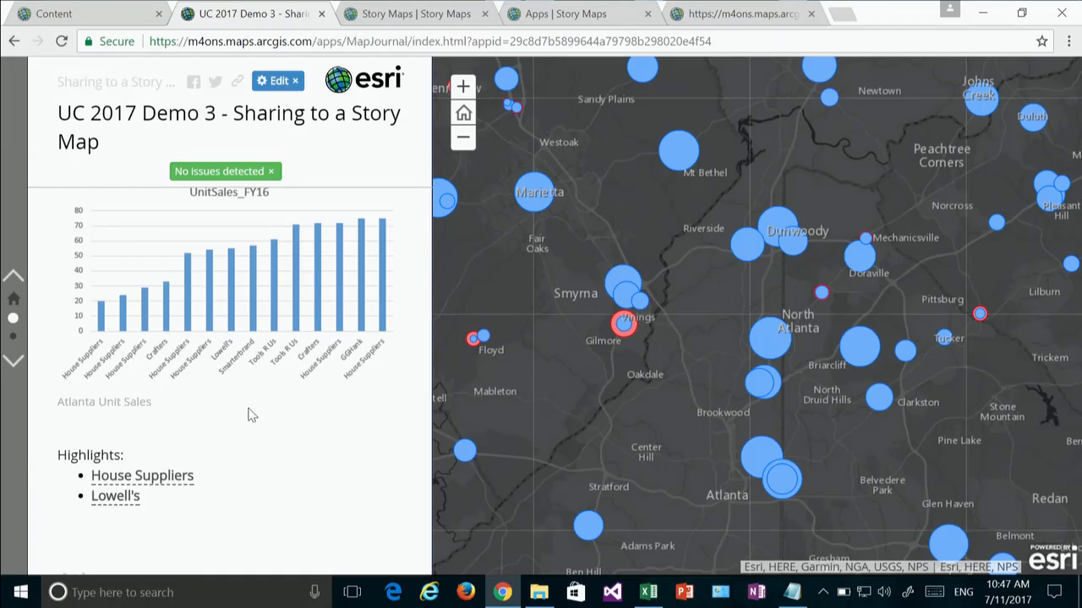
{"action": "scroll", "coordinate": [250, 414], "scroll_direction": "down", "scroll_amount": 3}
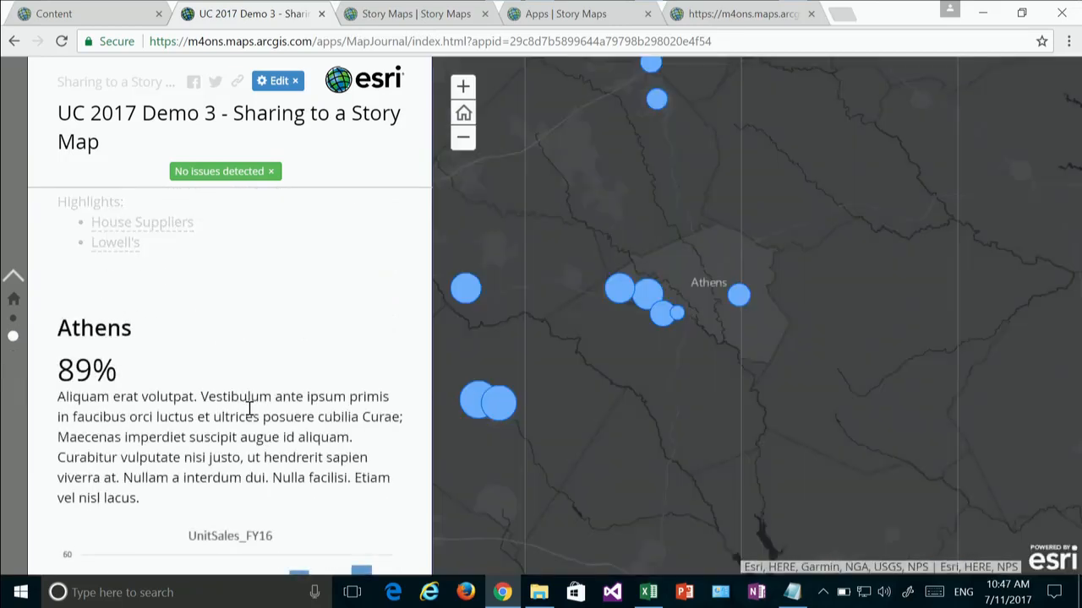
{"action": "scroll", "coordinate": [250, 411], "scroll_direction": "down", "scroll_amount": 1}
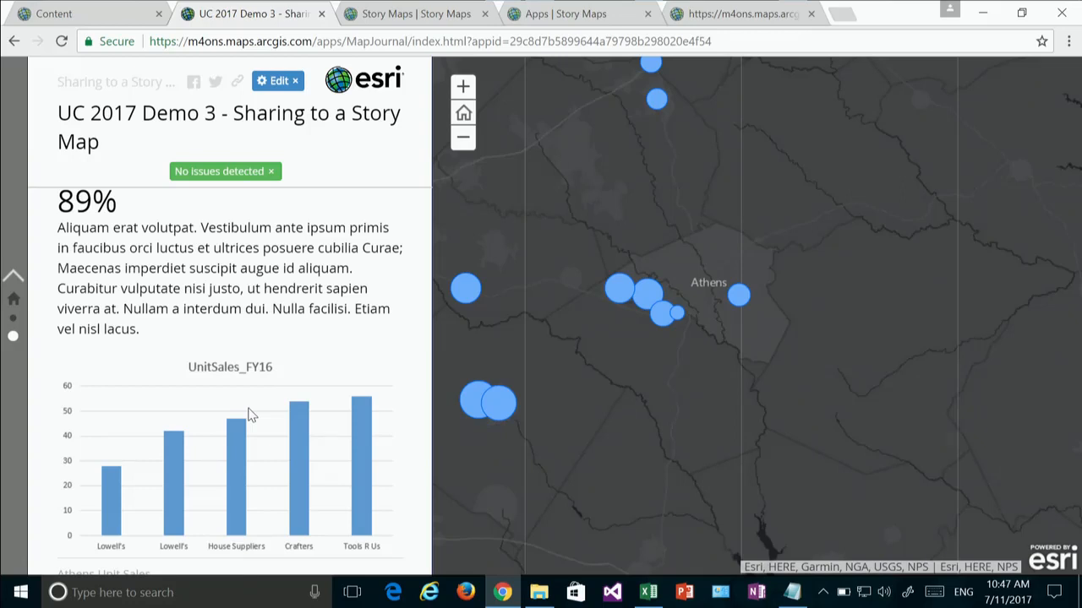
{"action": "left_click", "coordinate": [984, 12]}
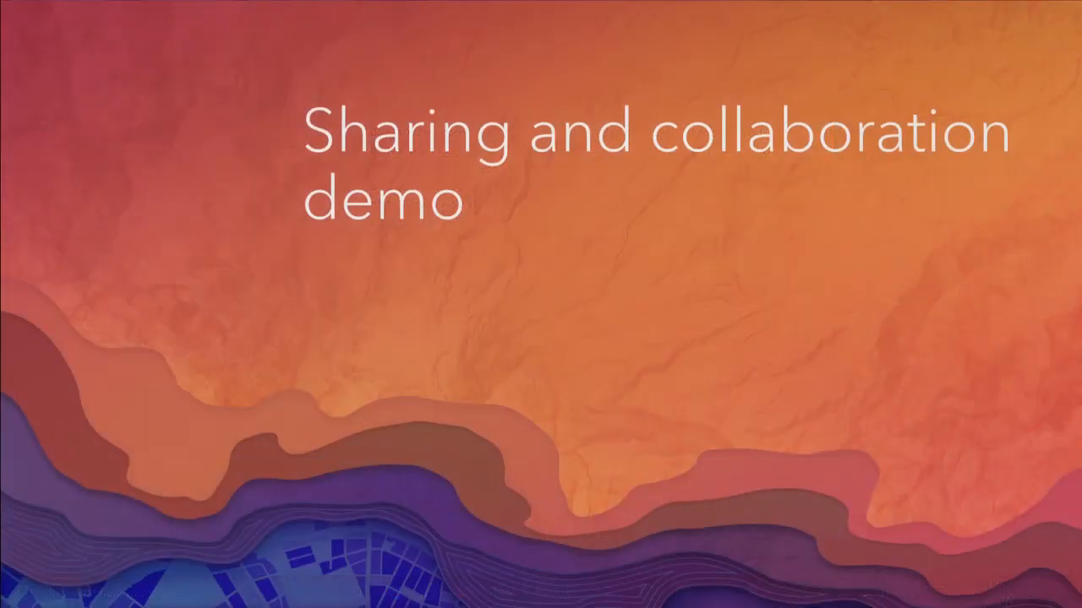
{"action": "key", "text": "Right"}
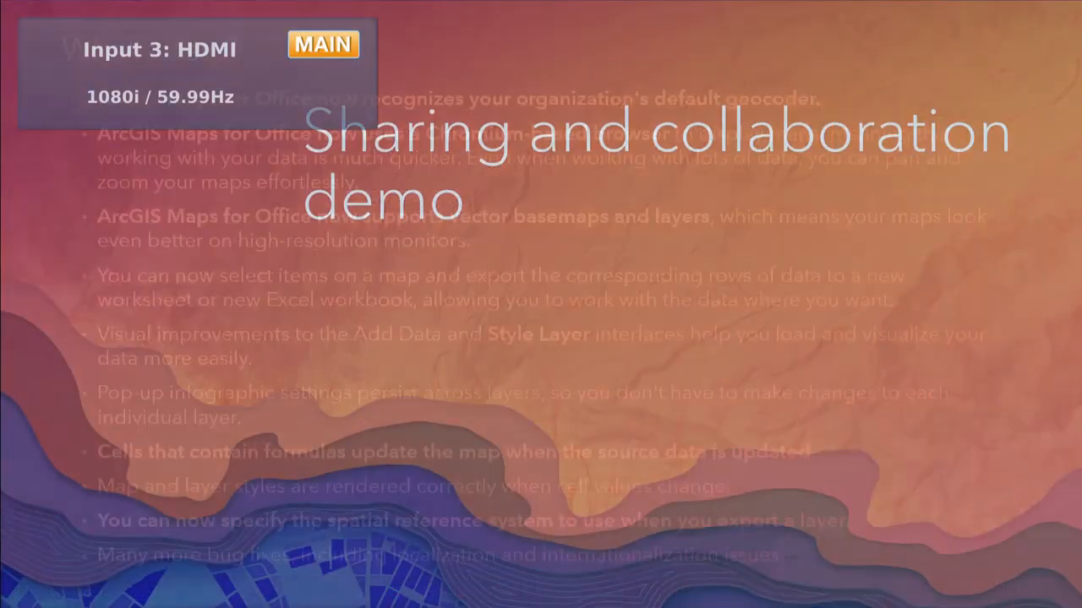